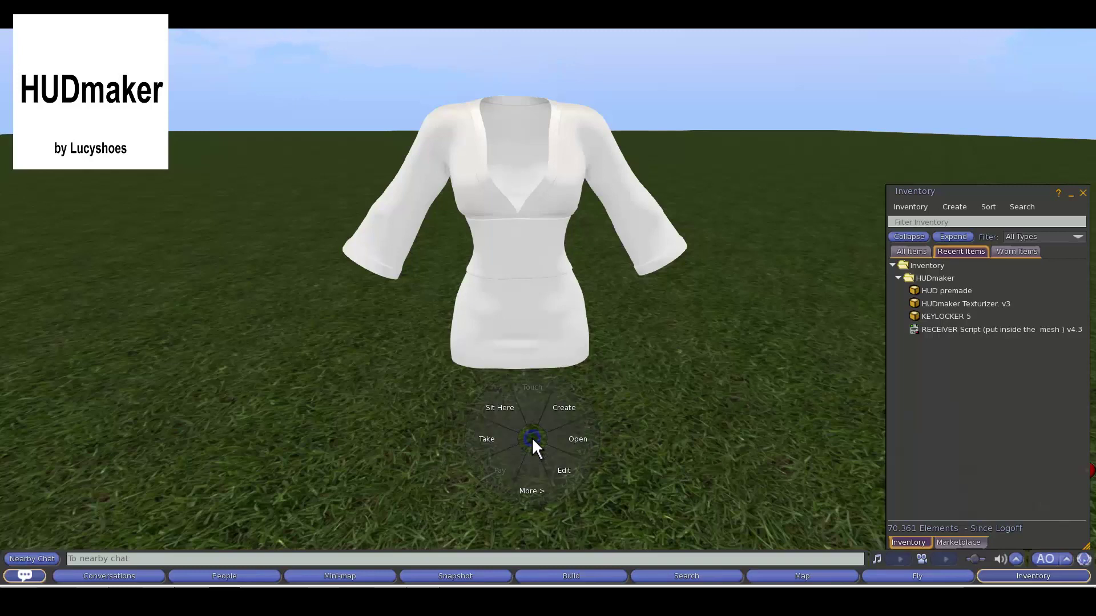
Step: Rez a wooden box, shrink it to a small cube, and place it at the dress's neckline
{"action": "left_click", "coordinate": [555, 413]}
{"action": "left_click", "coordinate": [528, 427]}
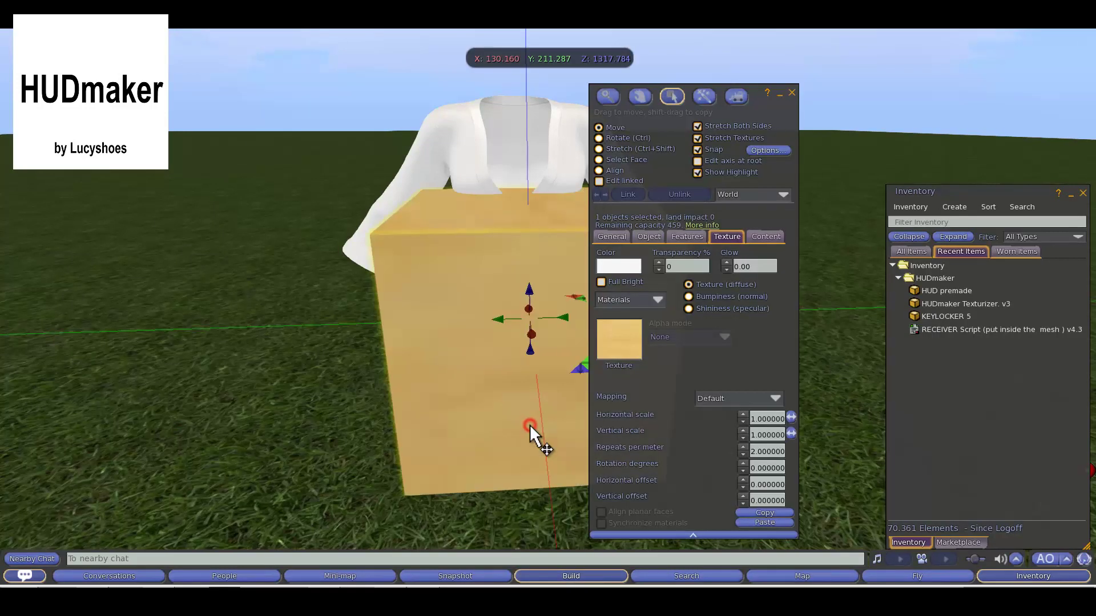
{"action": "key", "text": "ctrl+shift"}
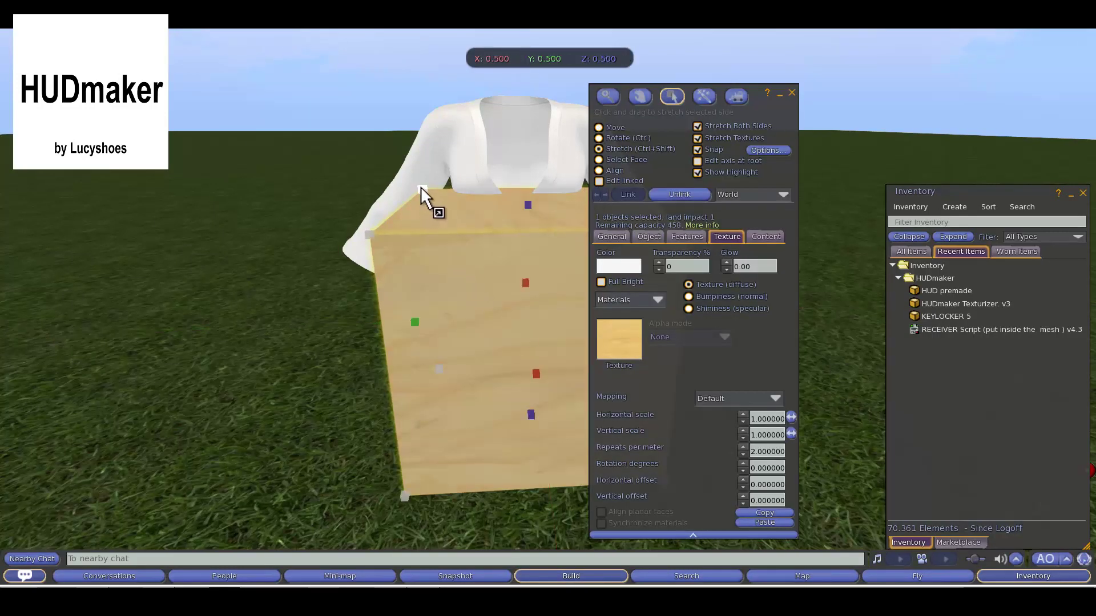
{"action": "left_click_drag", "start_coordinate": [420, 187], "coordinate": [325, 299], "text": "ctrl+shift"}
{"action": "left_click_drag", "start_coordinate": [374, 325], "coordinate": [480, 252]}
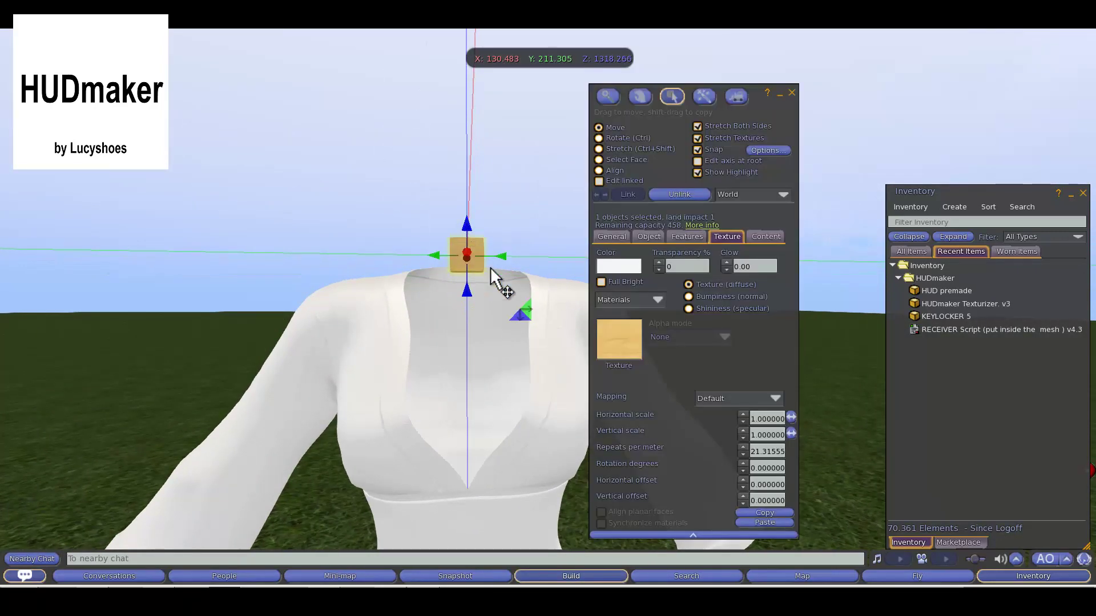
Step: Link the small cube with the white mesh dress into one object
{"action": "left_click", "coordinate": [553, 303]}
{"action": "left_click", "coordinate": [478, 255]}
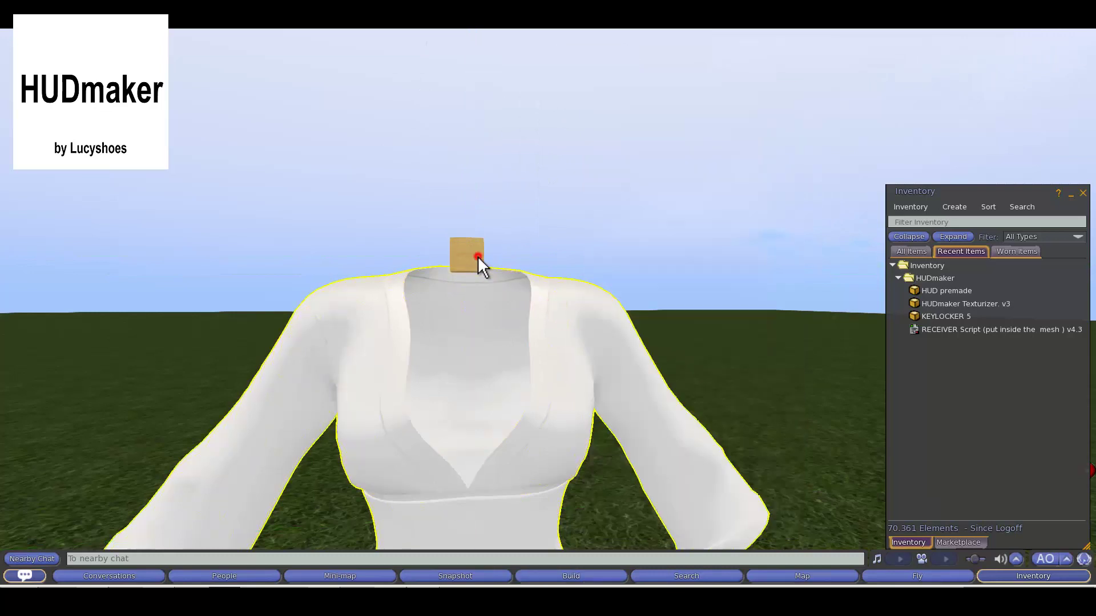
{"action": "left_click", "coordinate": [628, 195]}
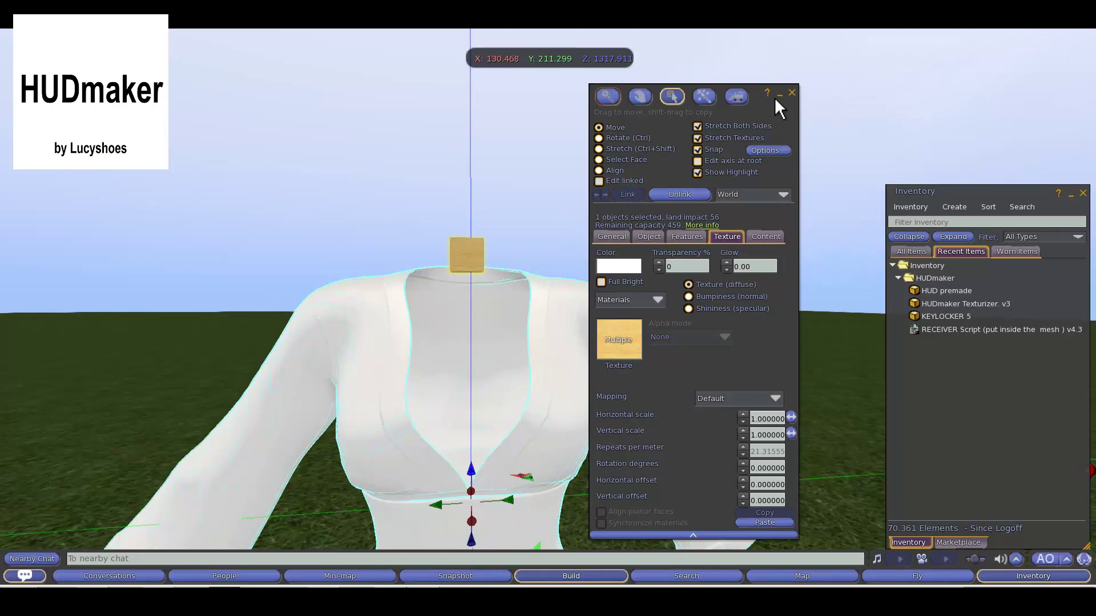
{"action": "left_click", "coordinate": [792, 93]}
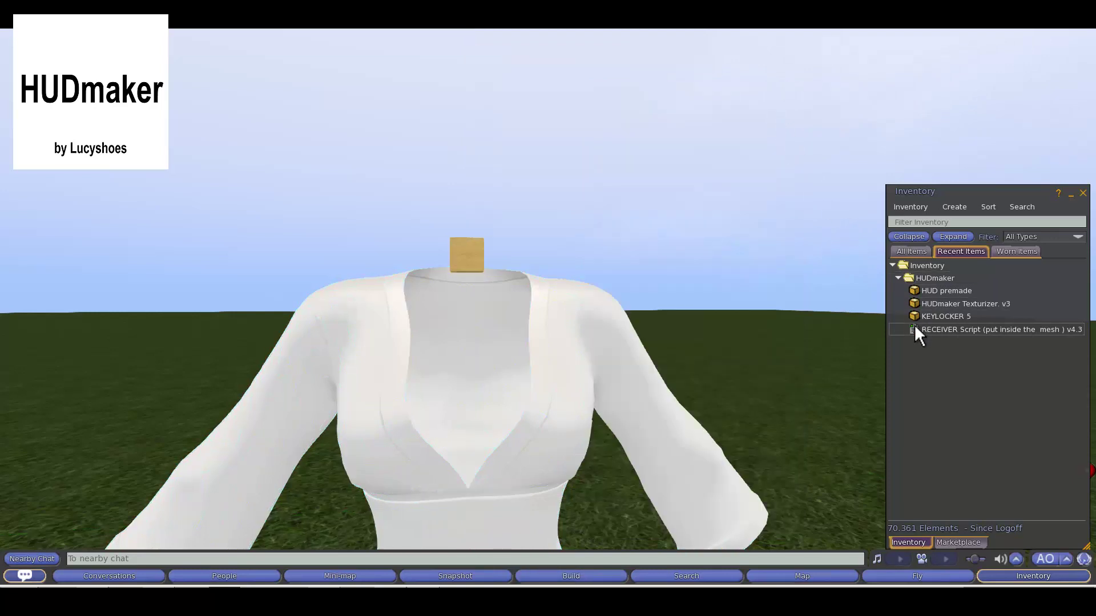
Step: Drop the RECEIVER script into the linked dress and orbit to see its numbered face colours
{"action": "left_click_drag", "start_coordinate": [913, 328], "coordinate": [469, 259]}
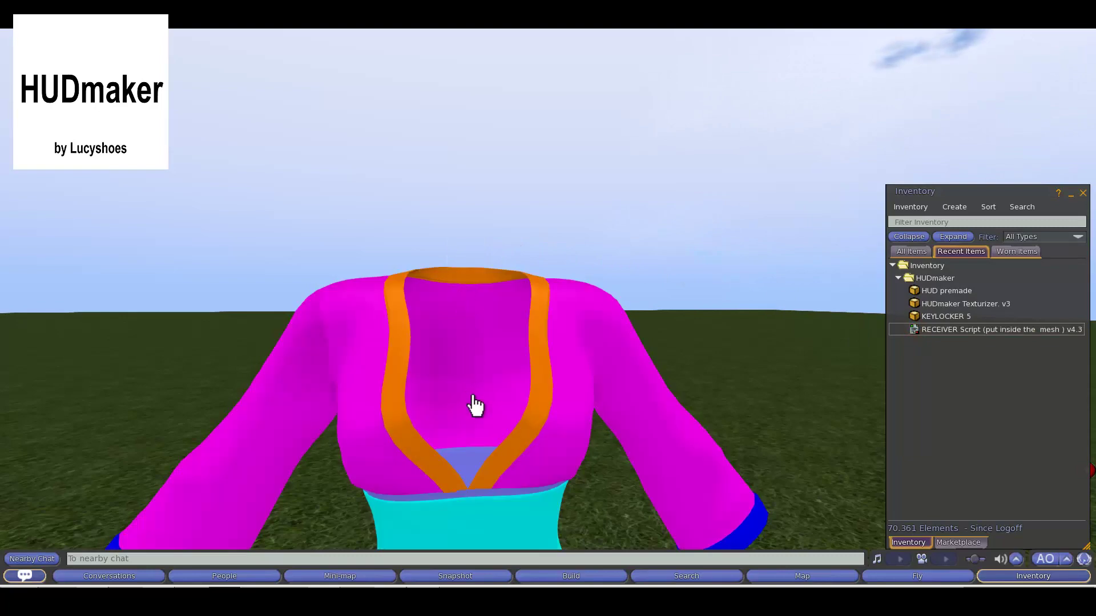
{"action": "scroll", "coordinate": [550, 306], "scroll_direction": "down", "scroll_amount": 5}
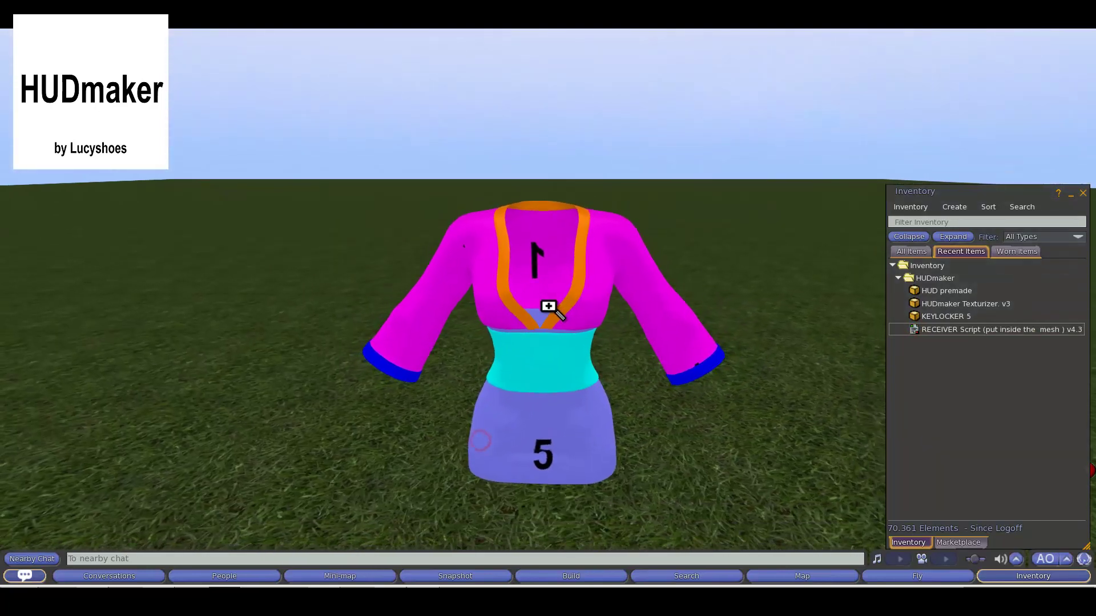
{"action": "left_click", "coordinate": [543, 327], "text": "alt"}
{"action": "left_click_drag", "start_coordinate": [578, 291], "coordinate": [550, 306], "text": "alt"}
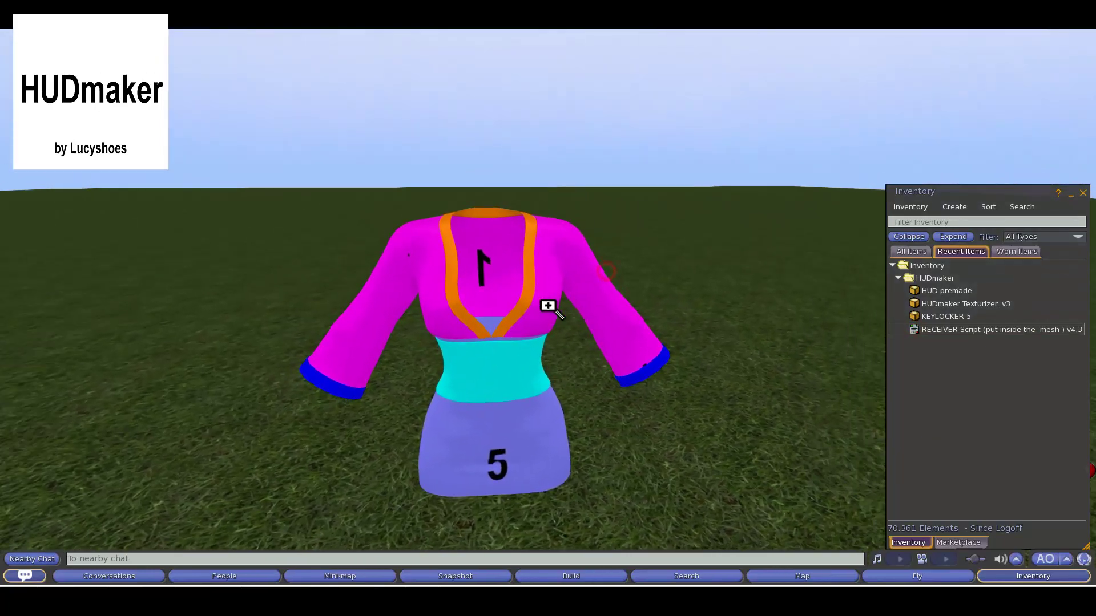
Step: Wear the KEYLOCKER 5 HUD, submit a channel key, and lock the receiver
{"action": "double_click", "coordinate": [925, 317]}
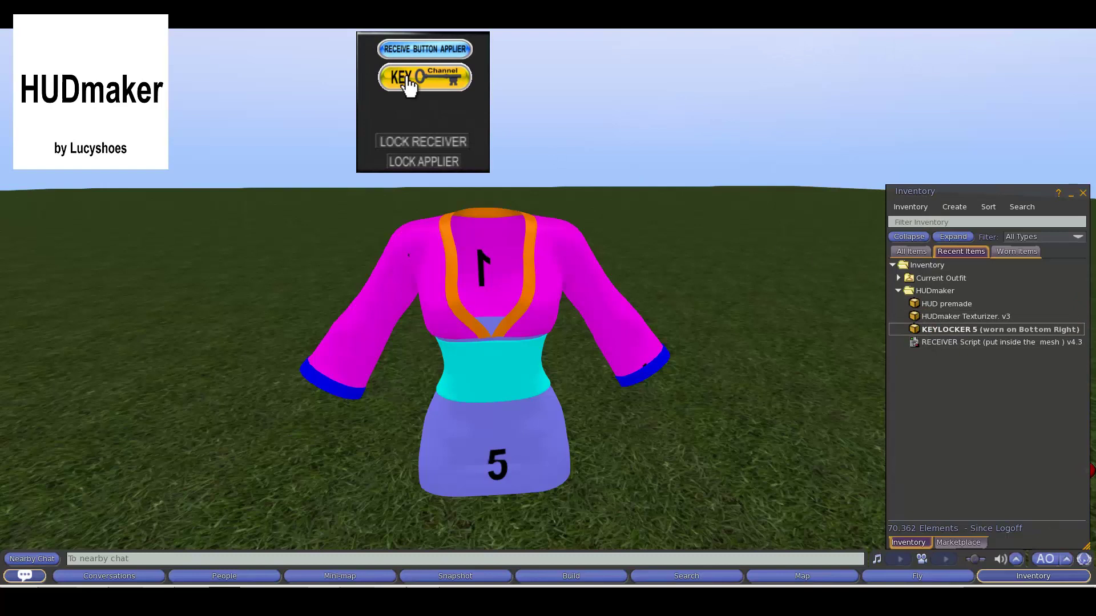
{"action": "left_click", "coordinate": [409, 85]}
{"action": "left_click", "coordinate": [938, 89]}
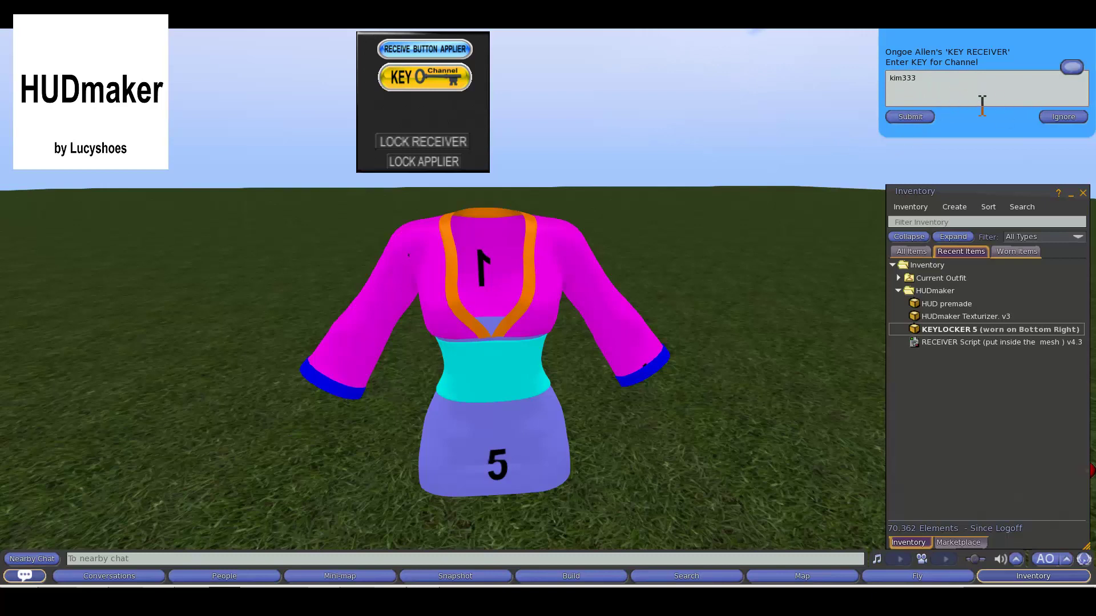
{"action": "left_click", "coordinate": [919, 115]}
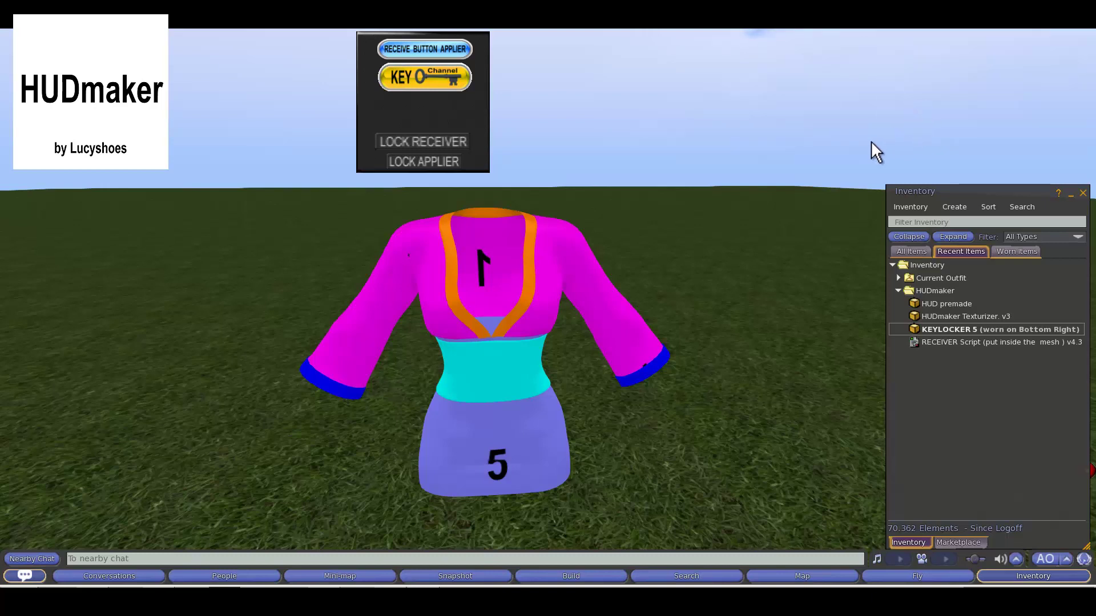
{"action": "left_click", "coordinate": [423, 144]}
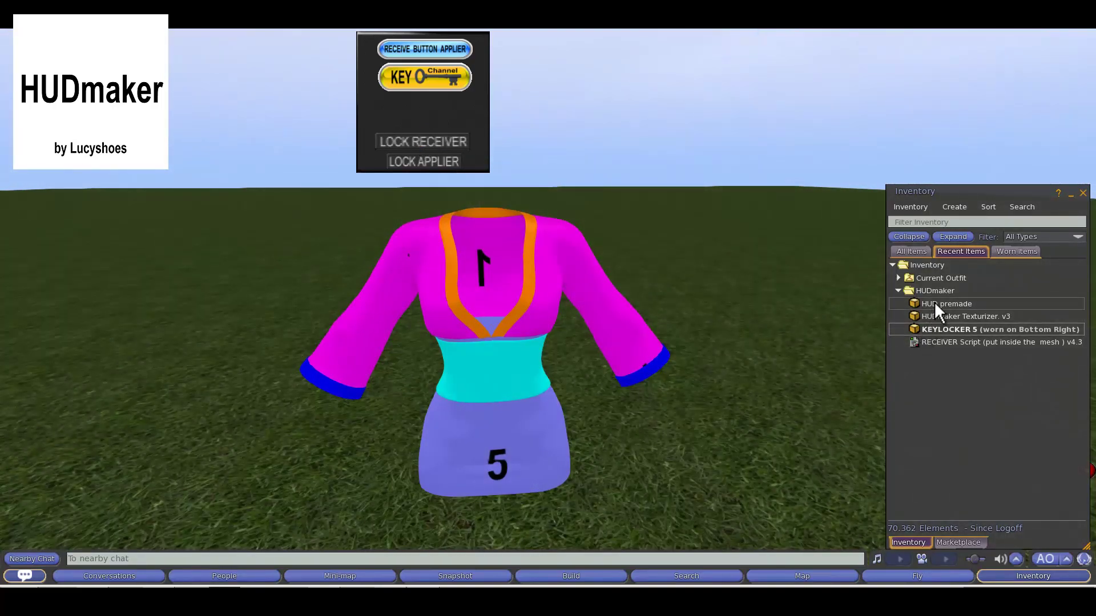
Step: Wear the HUD premade and submit the same channel key in its KEY Channel dialog
{"action": "double_click", "coordinate": [934, 303]}
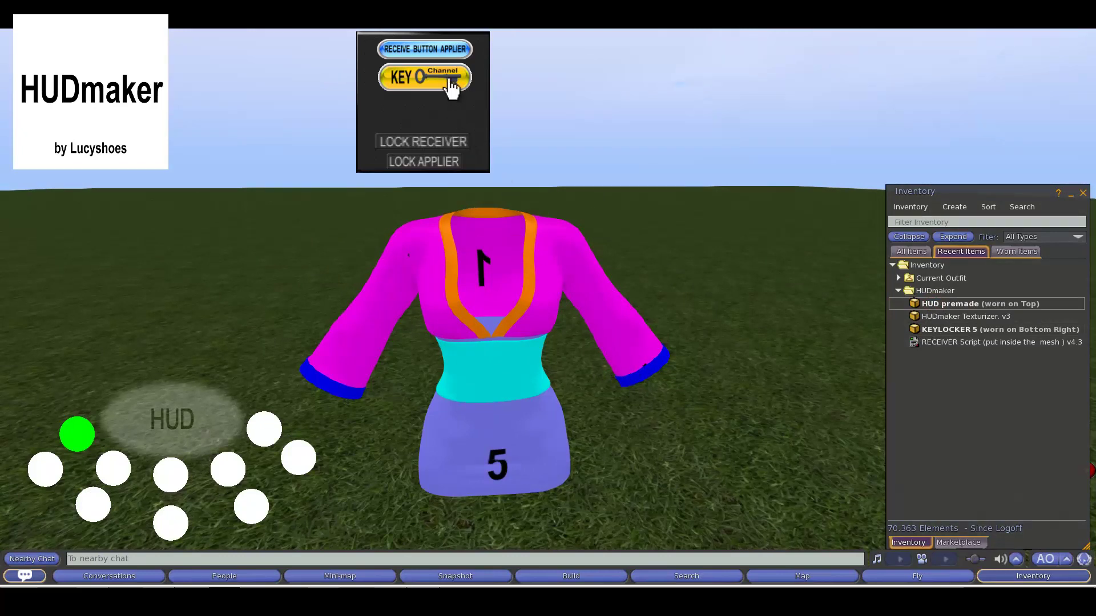
{"action": "left_click", "coordinate": [449, 81]}
{"action": "left_click", "coordinate": [899, 95]}
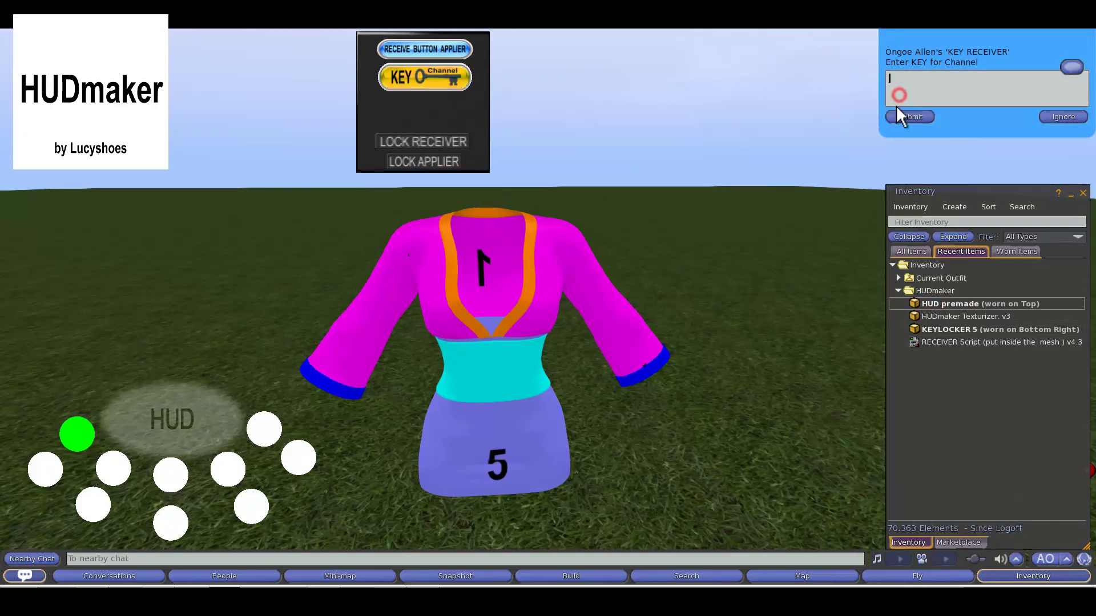
{"action": "type", "text": "kim333"}
{"action": "left_click", "coordinate": [916, 114]}
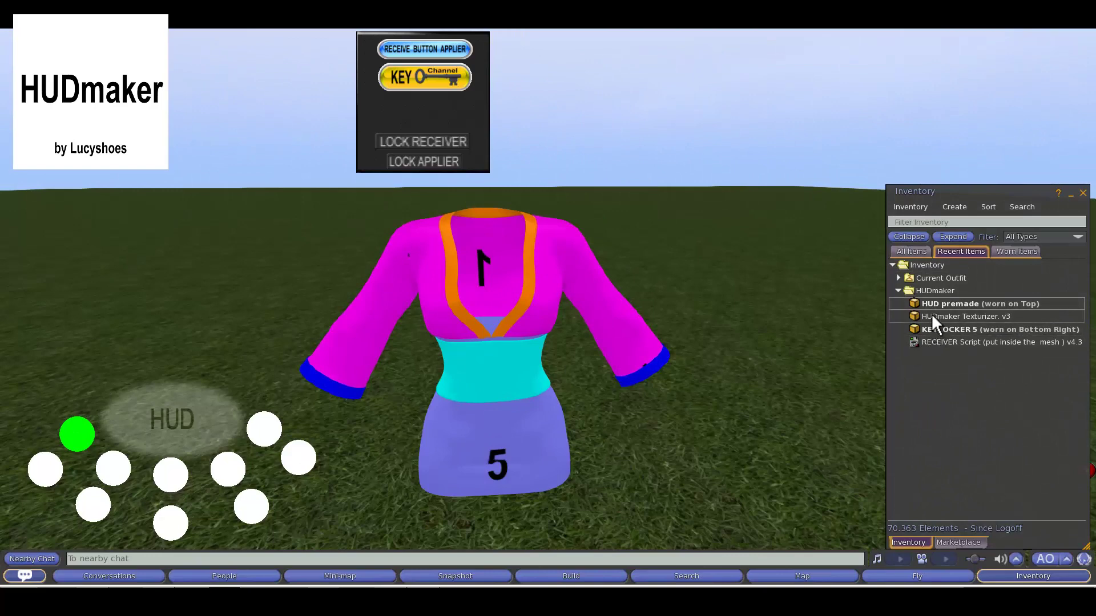
Step: Wear HUDmaker Texturizer v3, then use RESET HUD and CLEAR APPLIER
{"action": "left_click", "coordinate": [932, 313]}
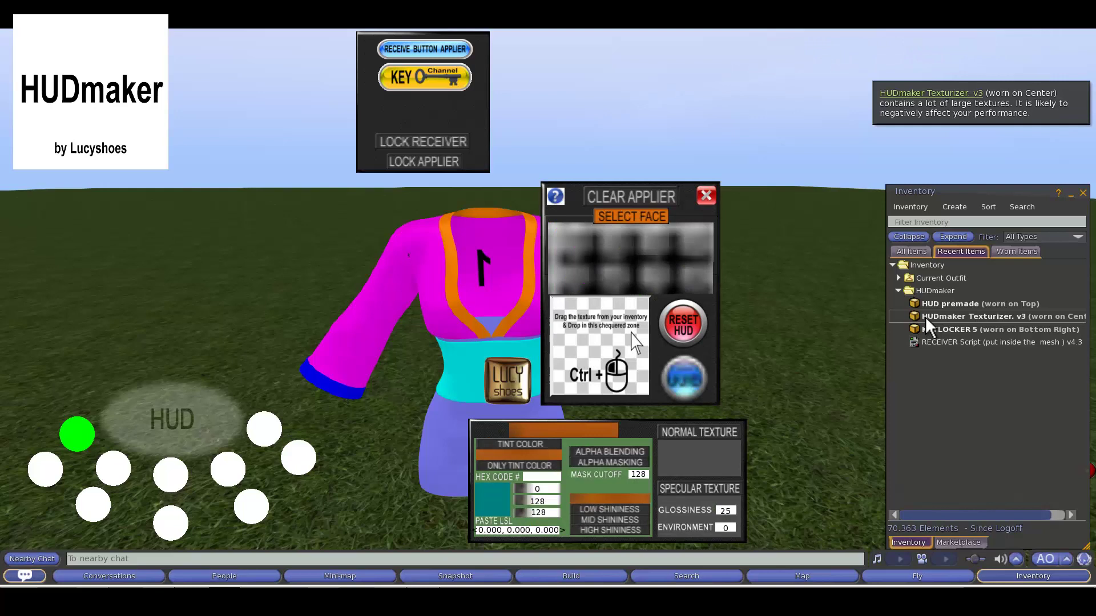
{"action": "left_click", "coordinate": [680, 334]}
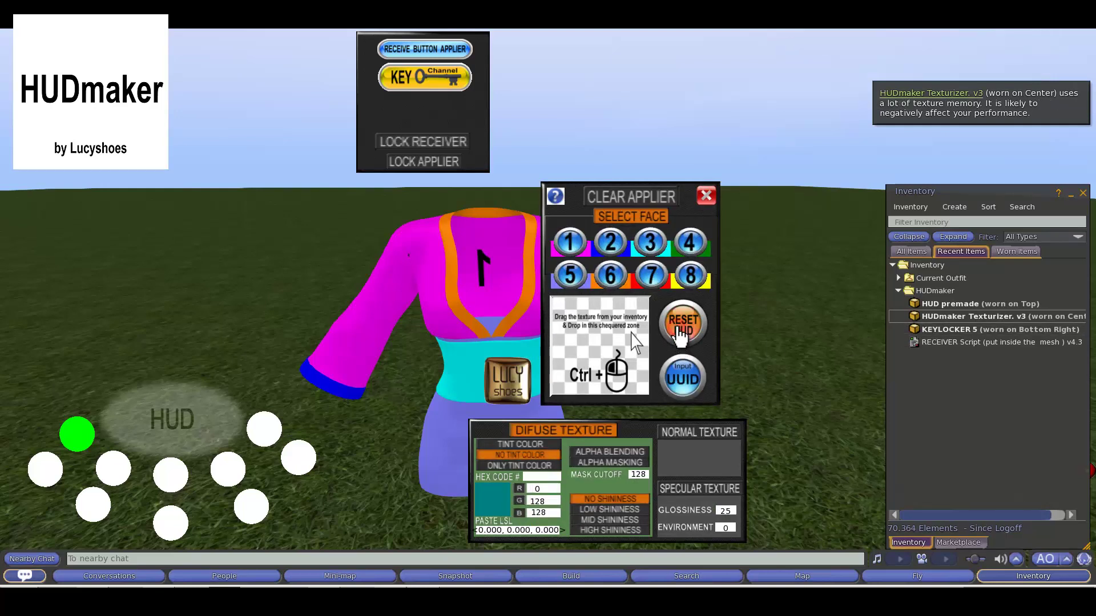
{"action": "left_click", "coordinate": [626, 200]}
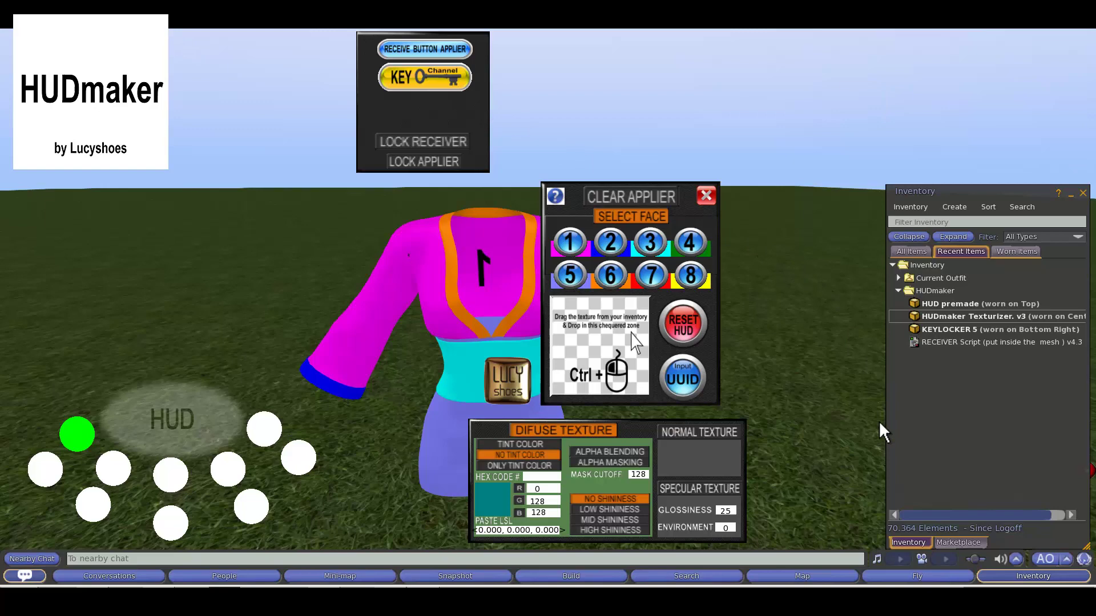
Step: Find the pink kimono texture in the kimono dress Textures folder and preview it
{"action": "left_click", "coordinate": [946, 542]}
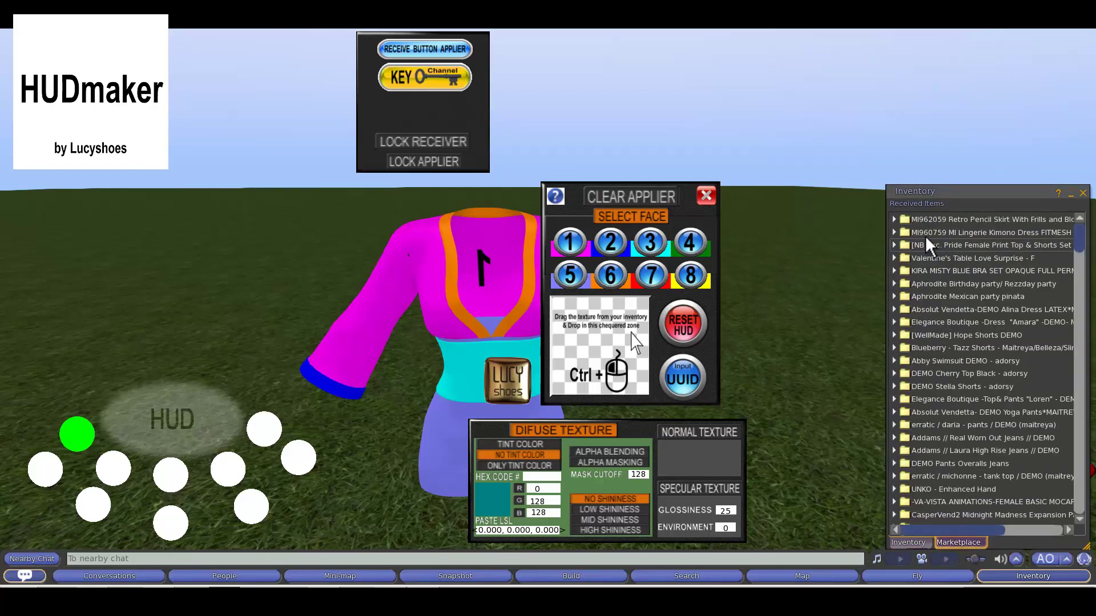
{"action": "left_click", "coordinate": [894, 232]}
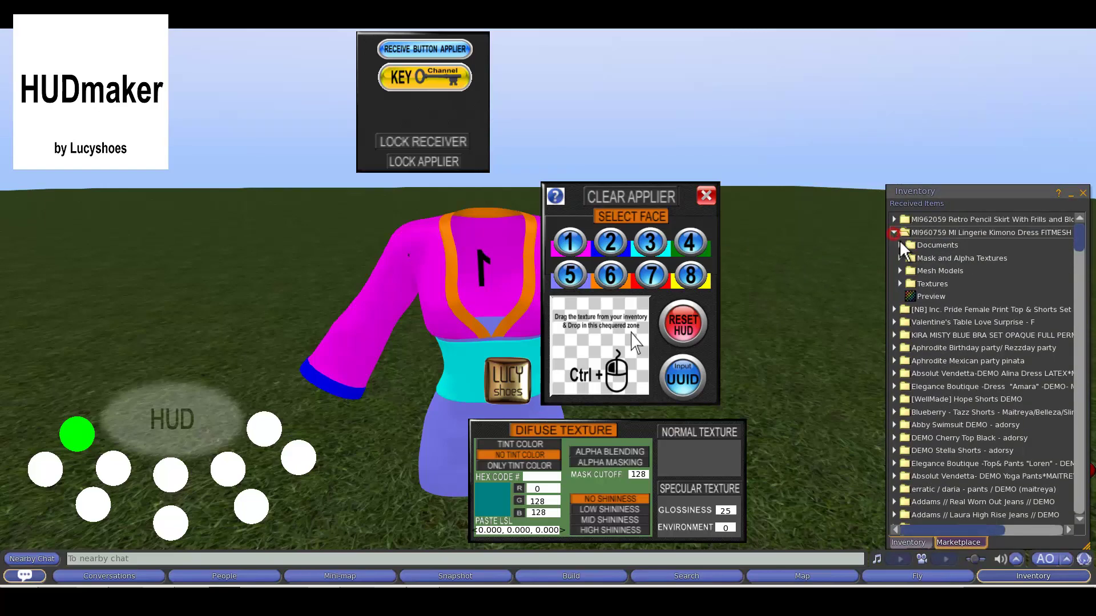
{"action": "left_click", "coordinate": [899, 283]}
{"action": "double_click", "coordinate": [937, 347]}
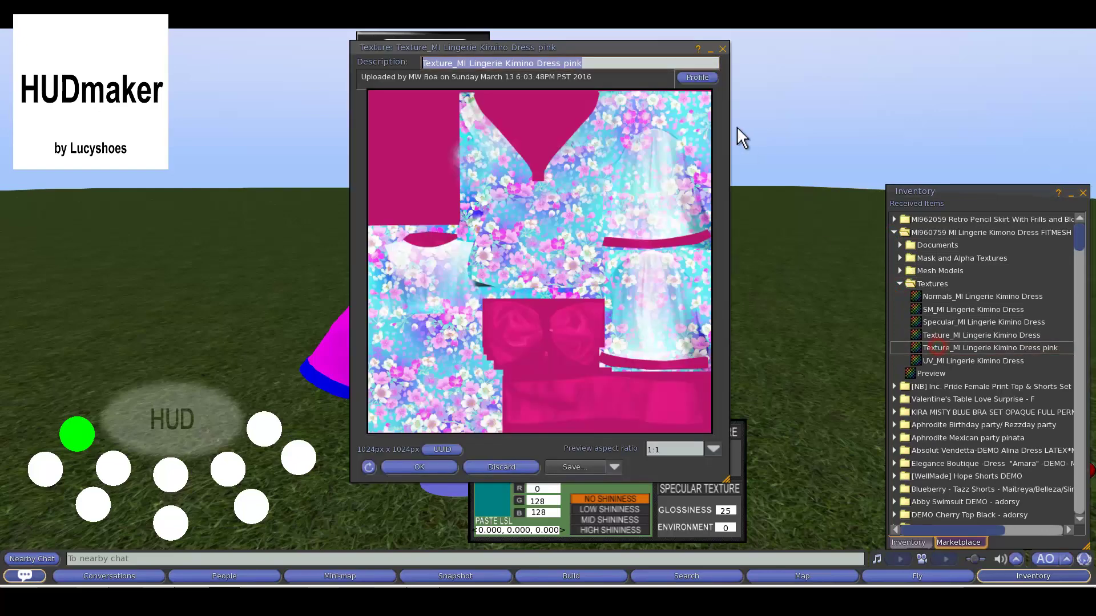
{"action": "left_click", "coordinate": [721, 49]}
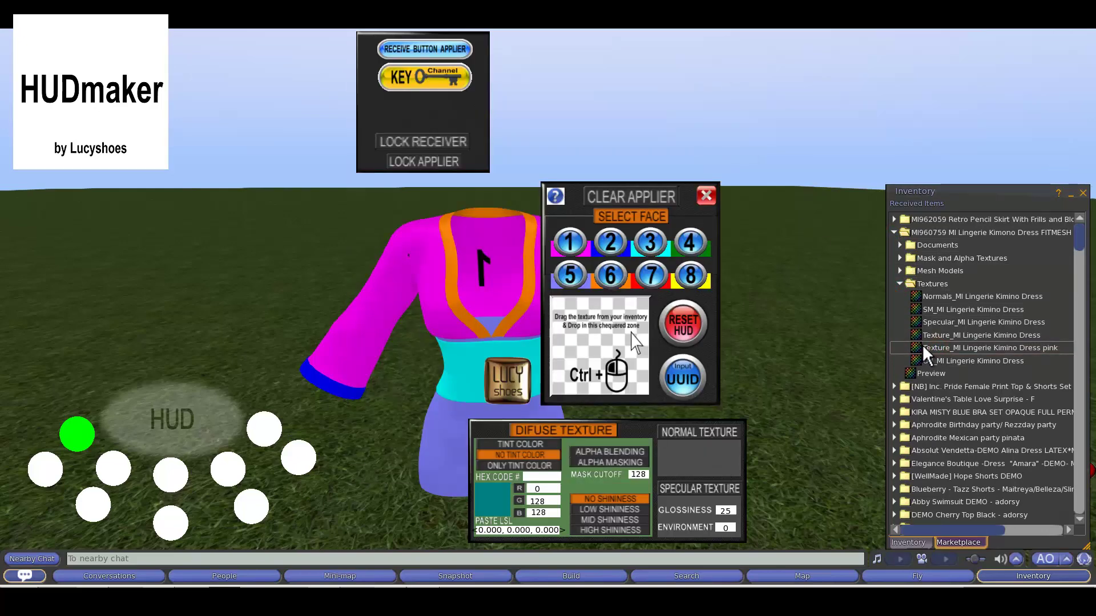
Step: Load the pink texture into the texturizer's drop zone, pick the dress faces, and drag it to the HUD
{"action": "left_click_drag", "start_coordinate": [922, 345], "coordinate": [618, 336]}
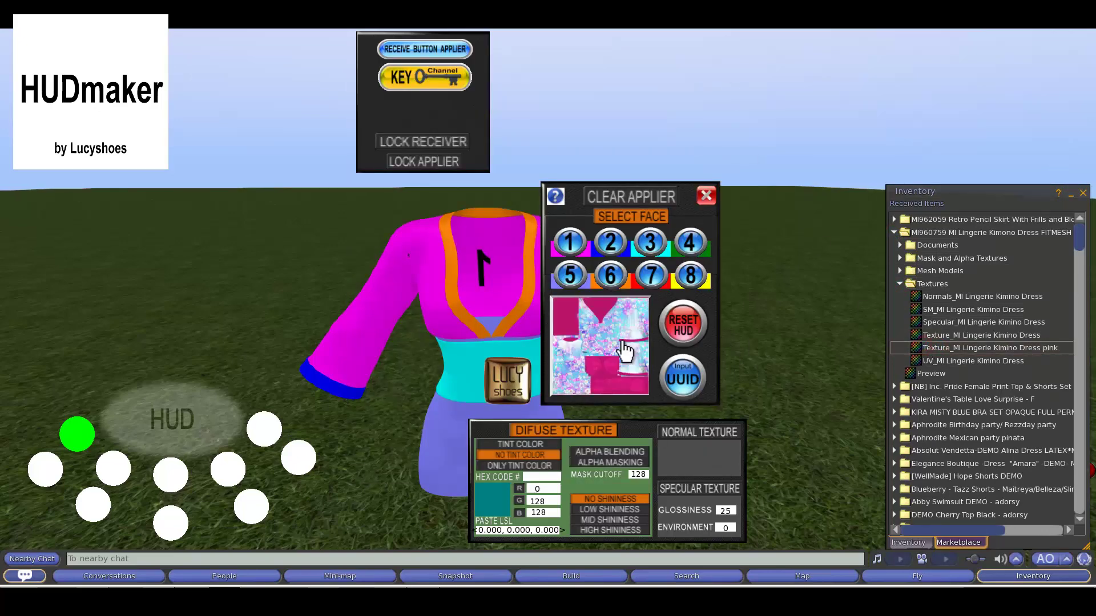
{"action": "left_click", "coordinate": [570, 243]}
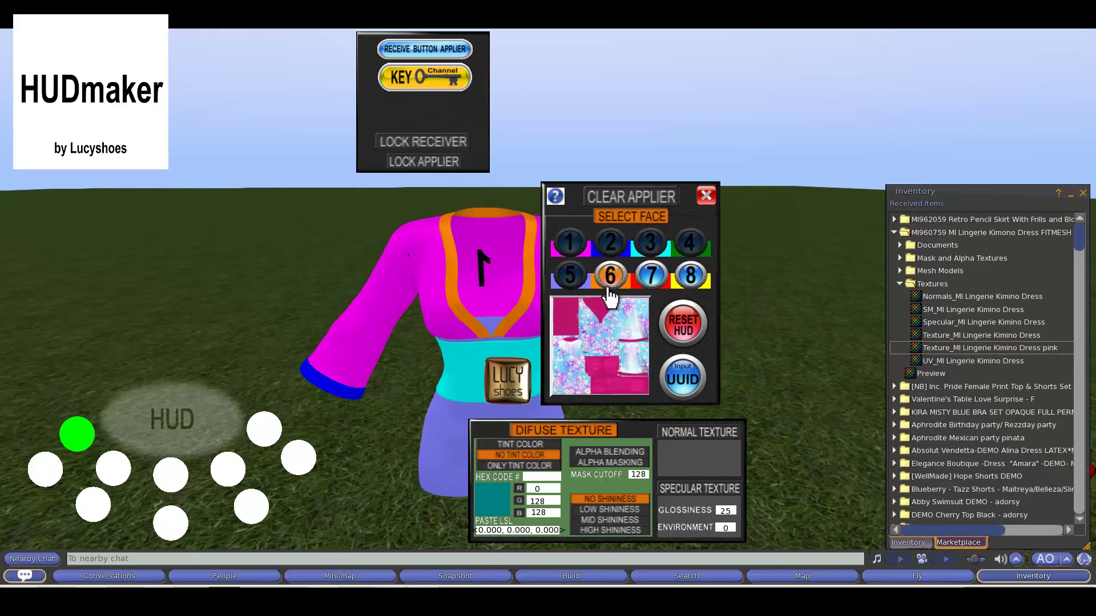
{"action": "left_click_drag", "start_coordinate": [918, 347], "coordinate": [138, 428]}
Step: Apply the pink floral texture from the first HUD button, then reset and lock the applier
{"action": "left_click", "coordinate": [74, 437]}
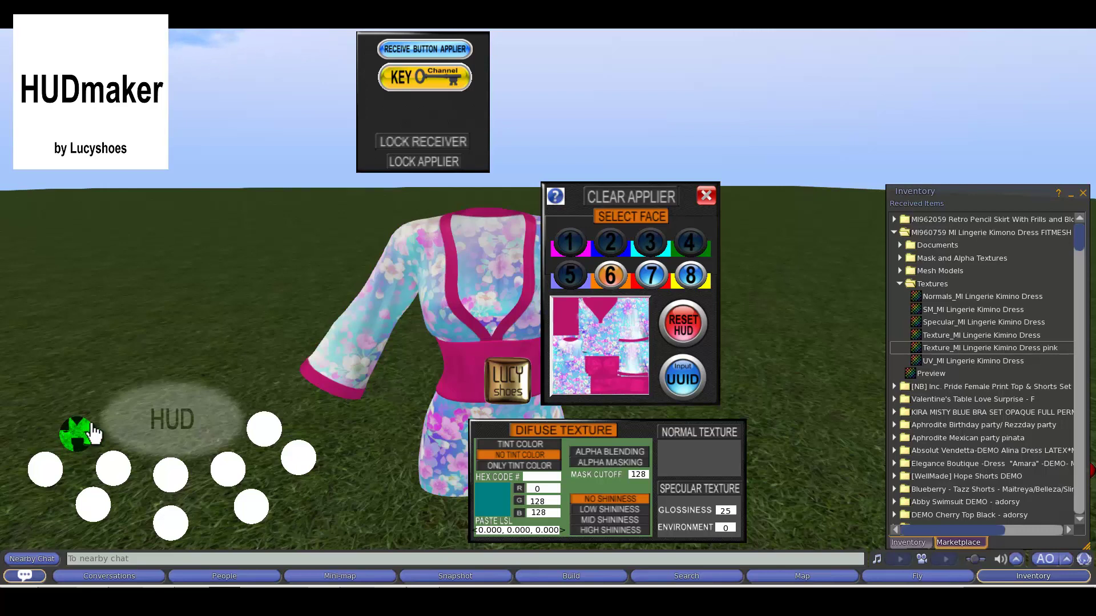
{"action": "left_click", "coordinate": [691, 335]}
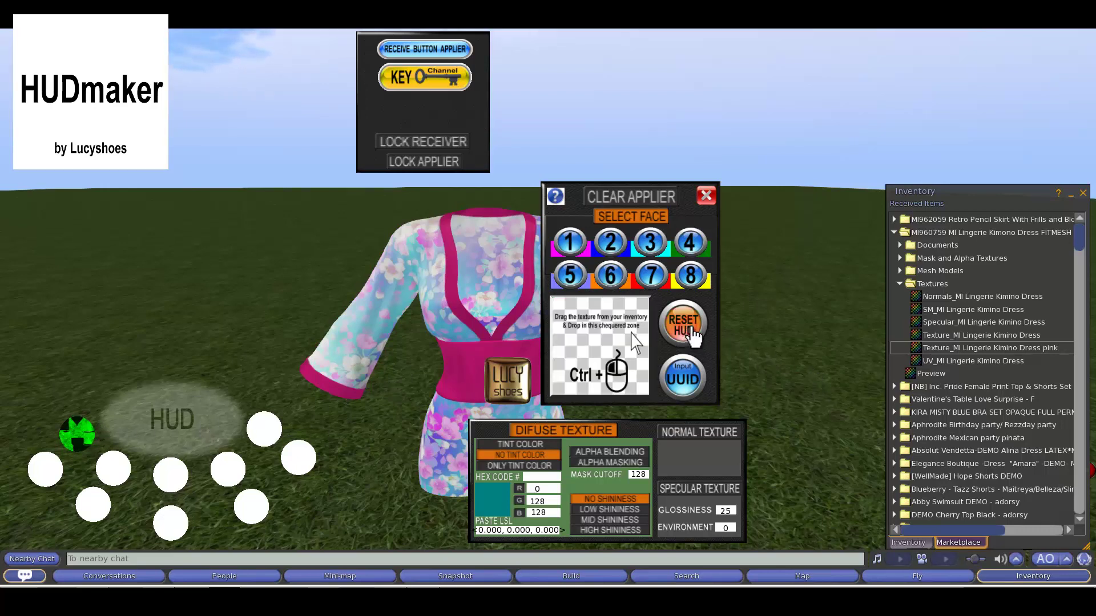
{"action": "left_click", "coordinate": [407, 162]}
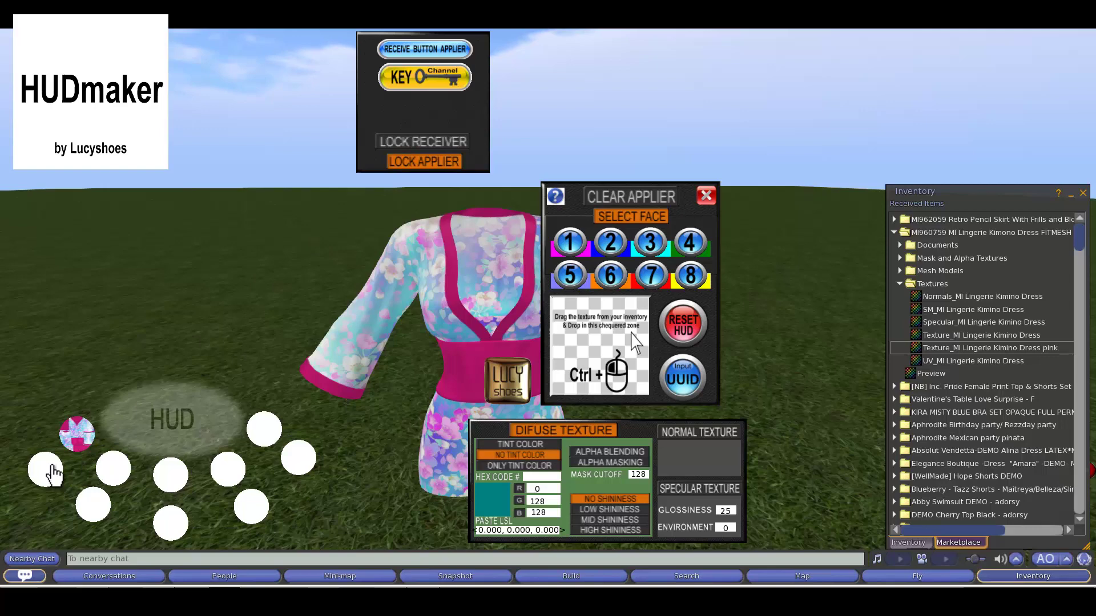
Step: Using Edit linked, tint the white HUD circle below the pink floral button bright green
{"action": "right_click", "coordinate": [70, 468]}
{"action": "left_click", "coordinate": [98, 502]}
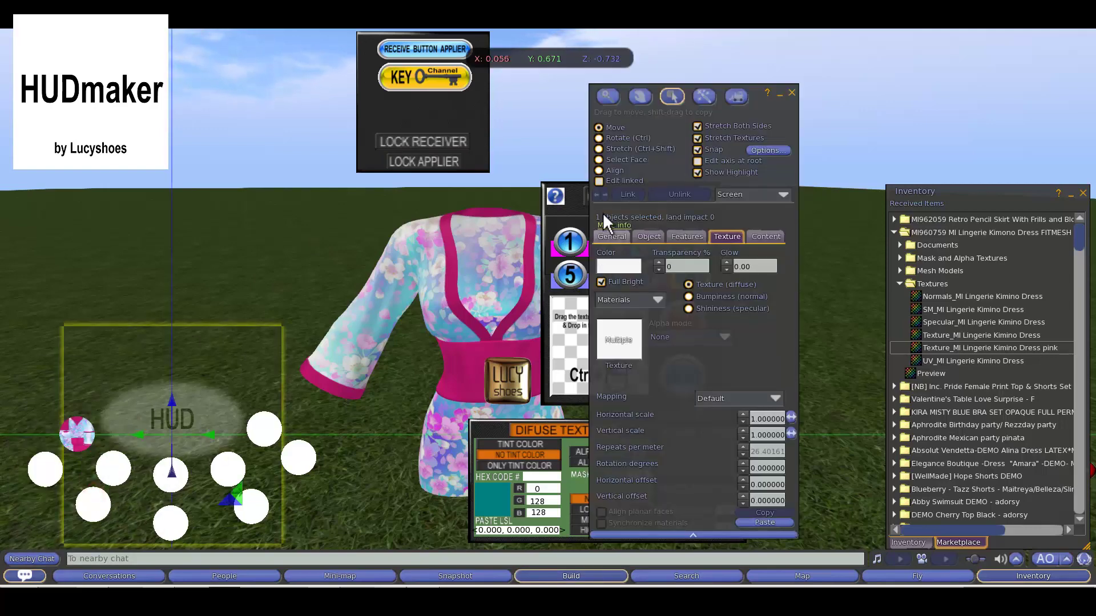
{"action": "left_click", "coordinate": [607, 180]}
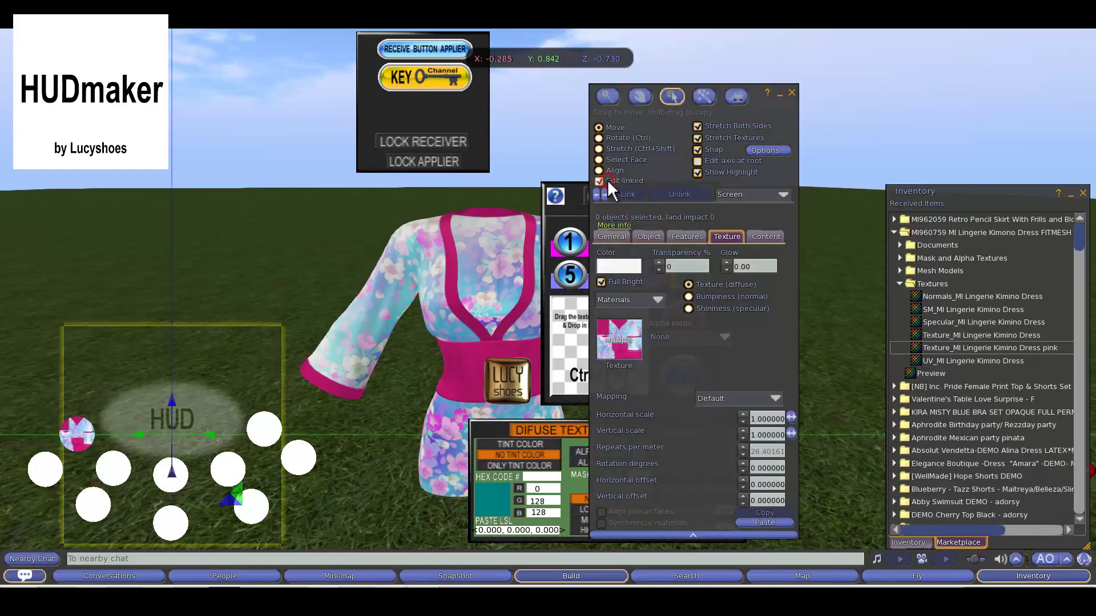
{"action": "left_click", "coordinate": [52, 466]}
{"action": "left_click", "coordinate": [634, 266]}
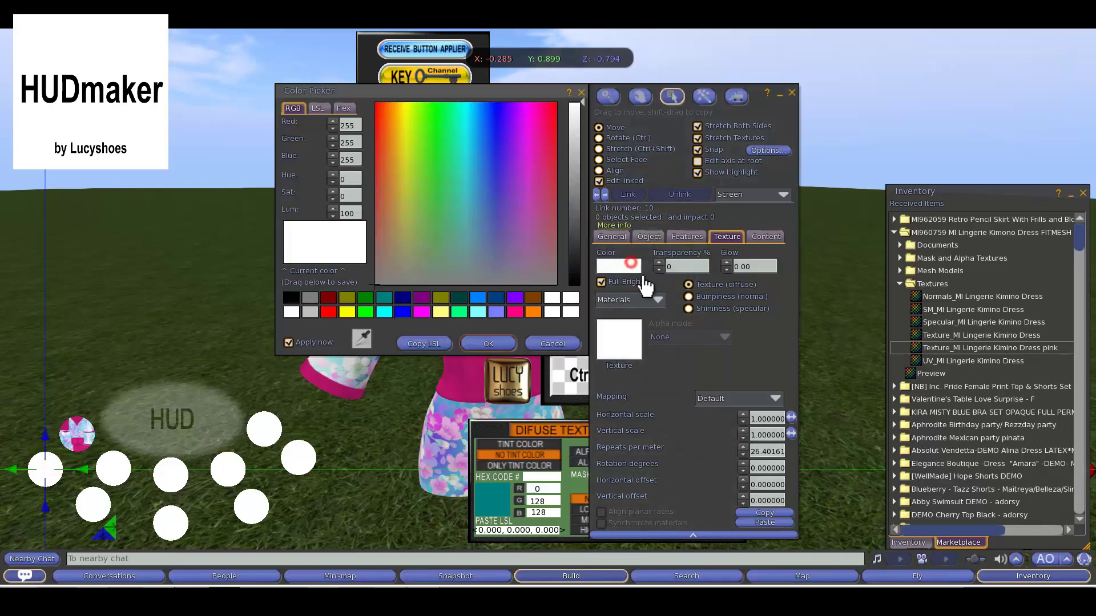
{"action": "left_click", "coordinate": [367, 312]}
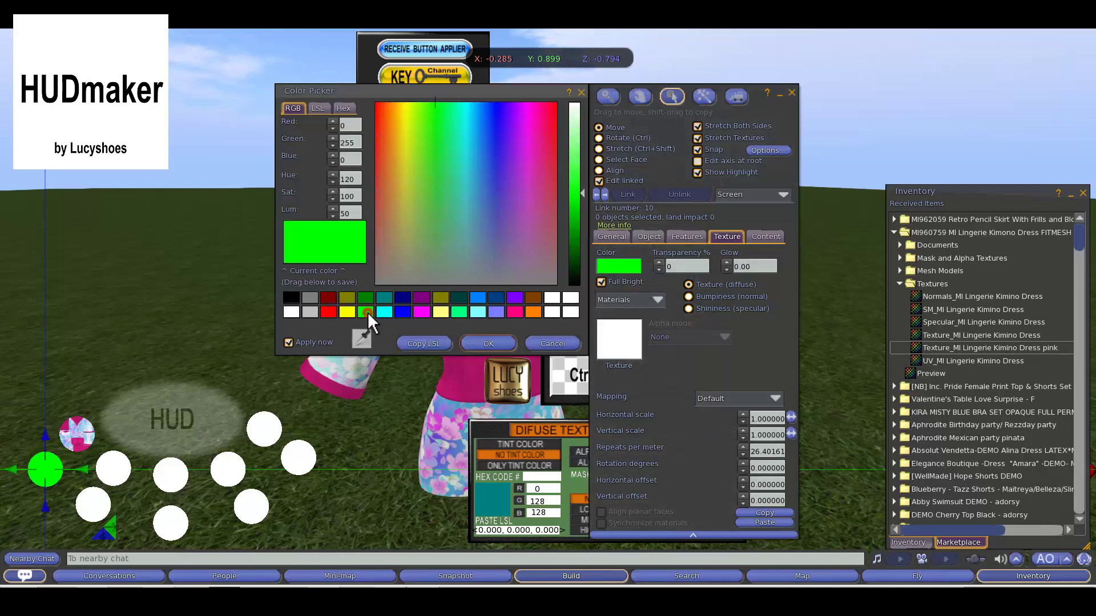
{"action": "left_click", "coordinate": [485, 341]}
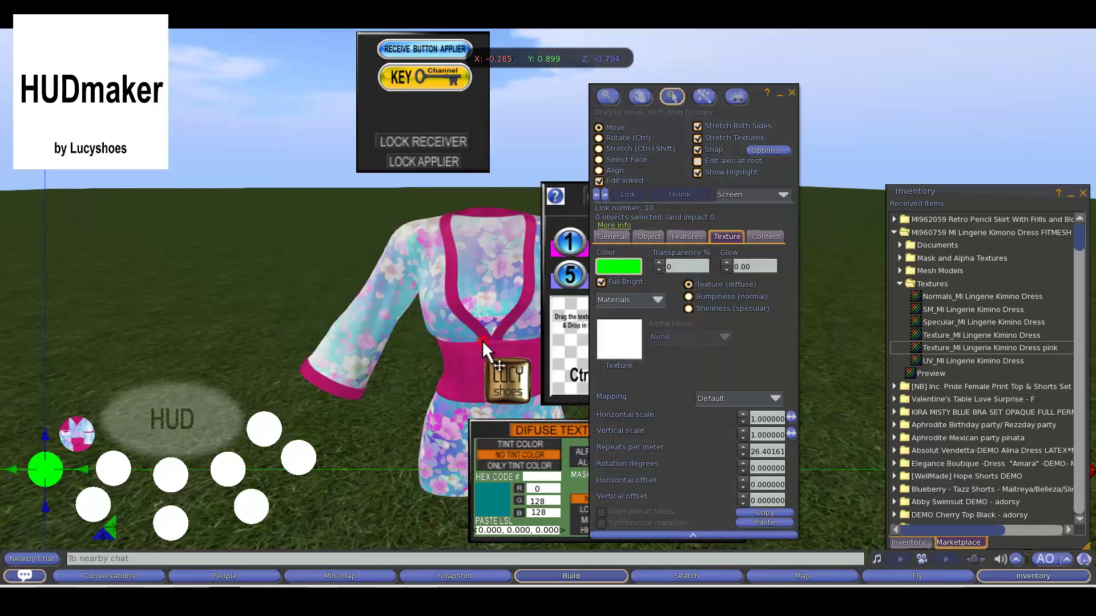
{"action": "left_click", "coordinate": [791, 93]}
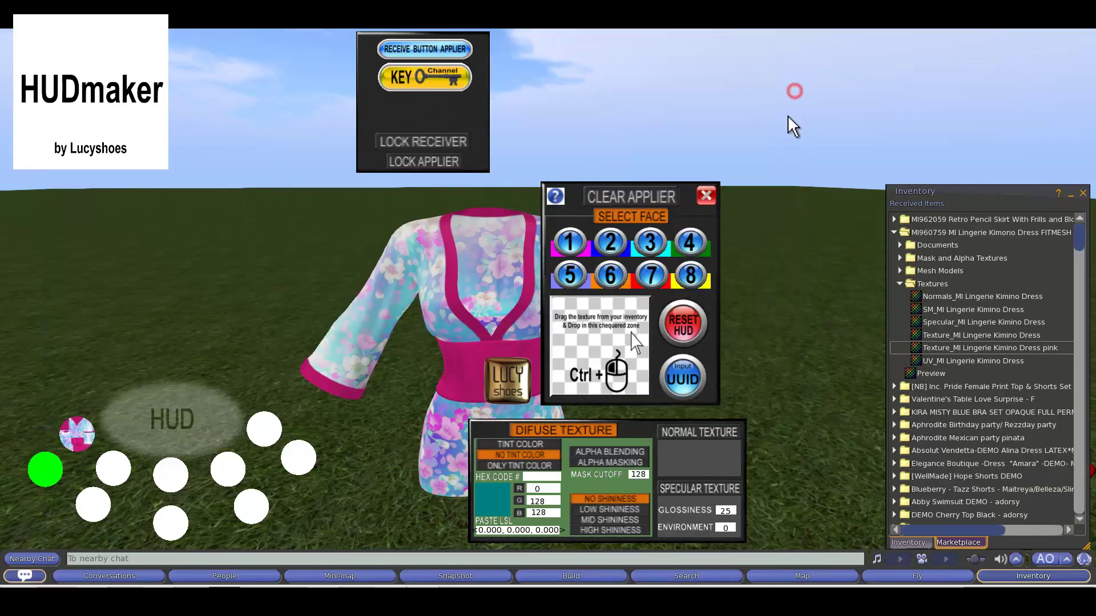
Step: Clear the applier and submit a new channel key for the HUD
{"action": "left_click", "coordinate": [624, 200]}
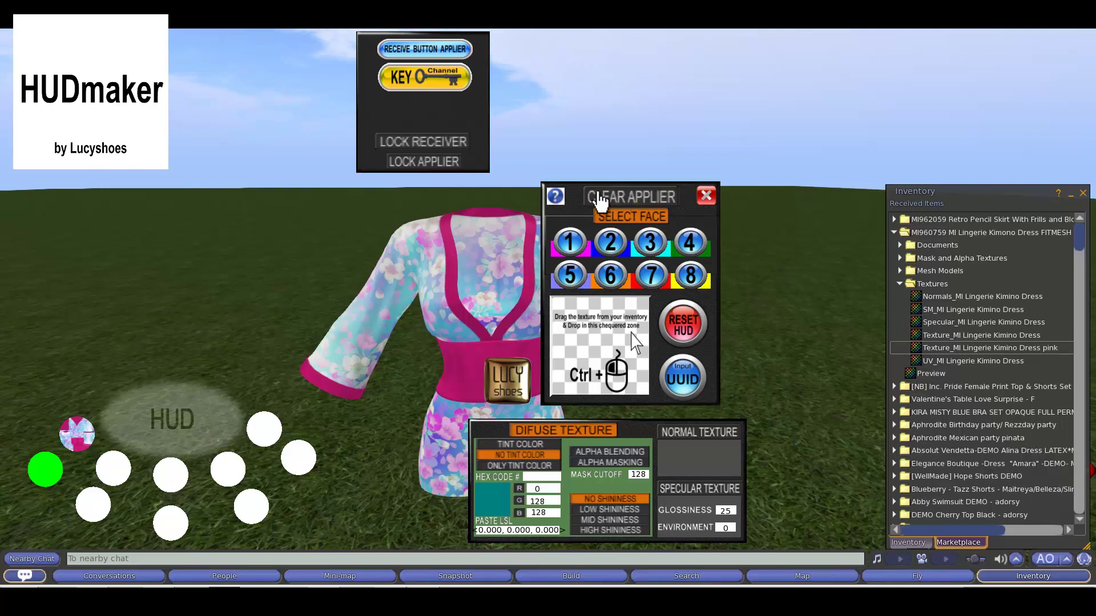
{"action": "left_click", "coordinate": [456, 81]}
{"action": "left_click", "coordinate": [911, 86]}
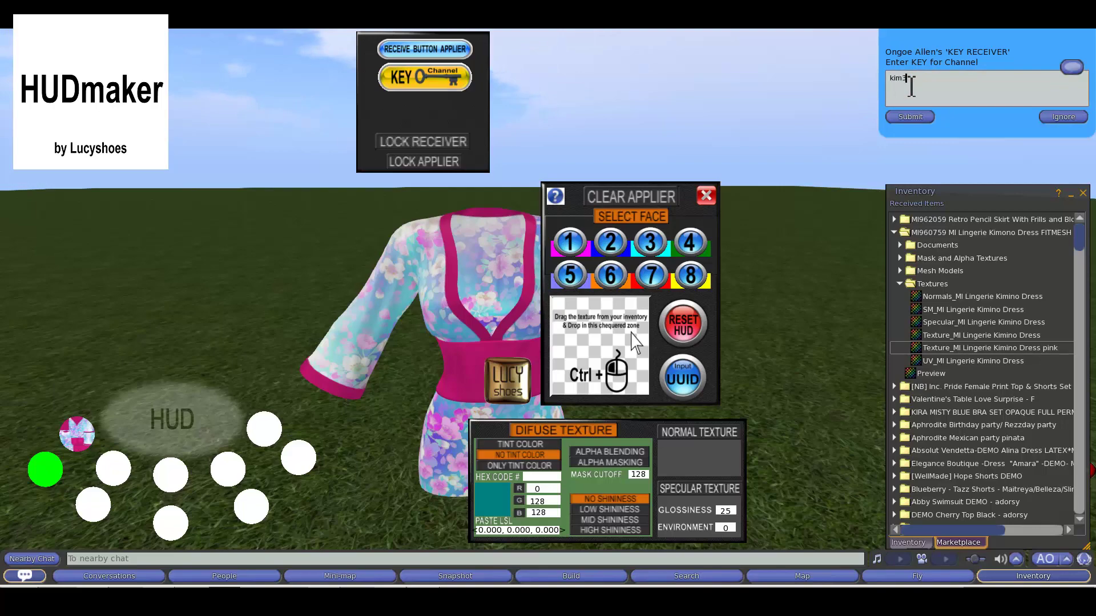
{"action": "left_click", "coordinate": [895, 115]}
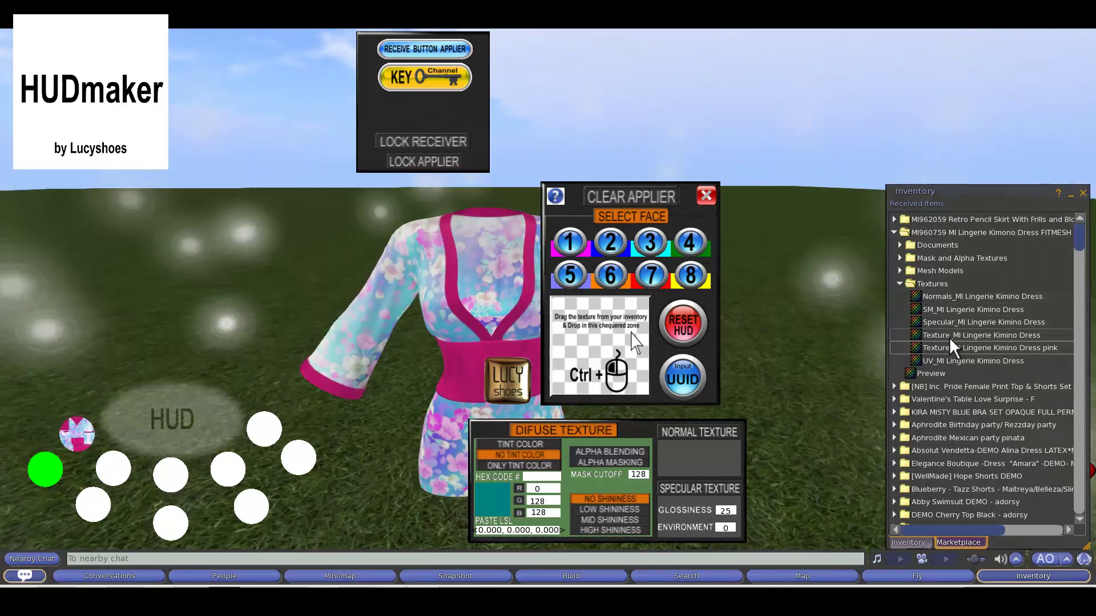
Step: Preview the Texture_MI Lingerie Kimino Dress texture and load it into the applier
{"action": "left_click", "coordinate": [949, 335]}
{"action": "double_click", "coordinate": [947, 338]}
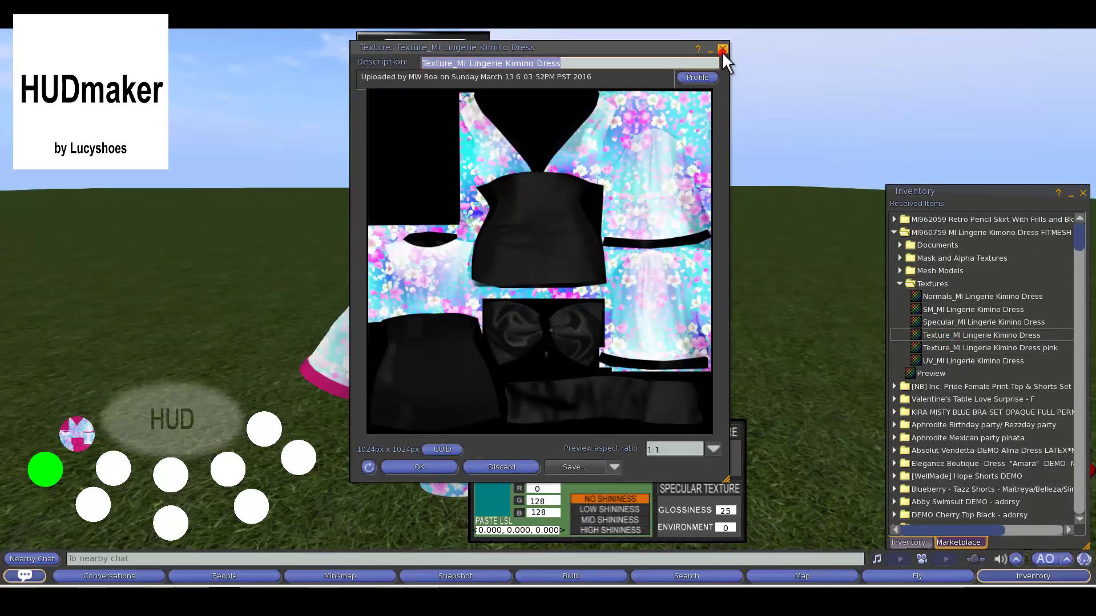
{"action": "left_click", "coordinate": [721, 50]}
{"action": "left_click_drag", "start_coordinate": [831, 335], "coordinate": [637, 336], "text": "ctrl"}
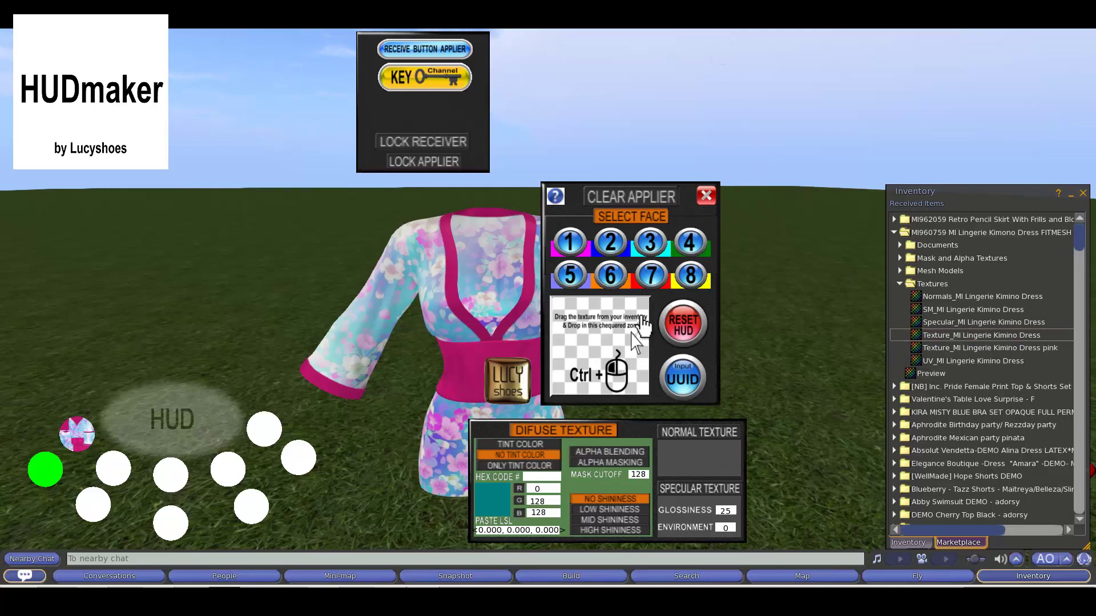
Step: Toggle the six dress face buttons and apply the black-skirted texture via the green HUD circle
{"action": "left_click", "coordinate": [571, 242]}
{"action": "left_click", "coordinate": [610, 243]}
{"action": "left_click", "coordinate": [650, 243]}
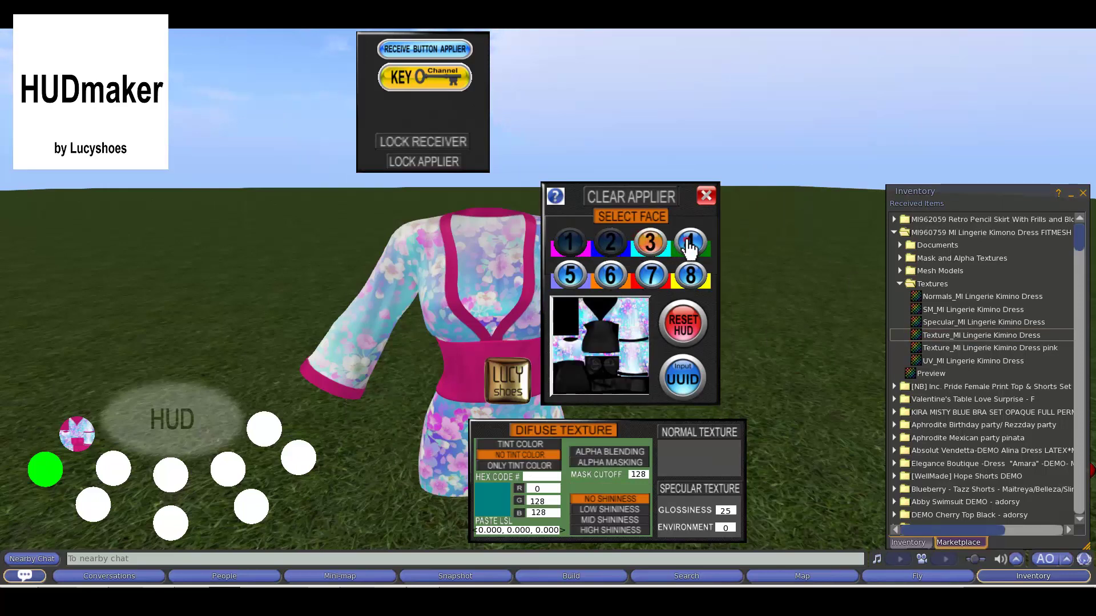
{"action": "left_click", "coordinate": [689, 242]}
{"action": "left_click", "coordinate": [570, 275]}
{"action": "left_click", "coordinate": [609, 277]}
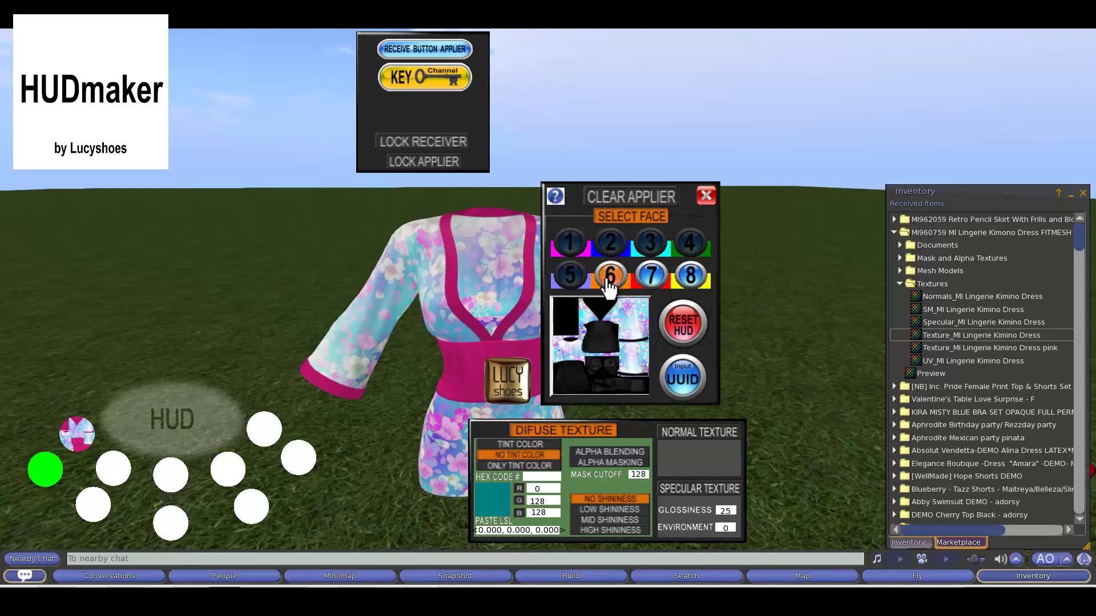
{"action": "left_click", "coordinate": [51, 472]}
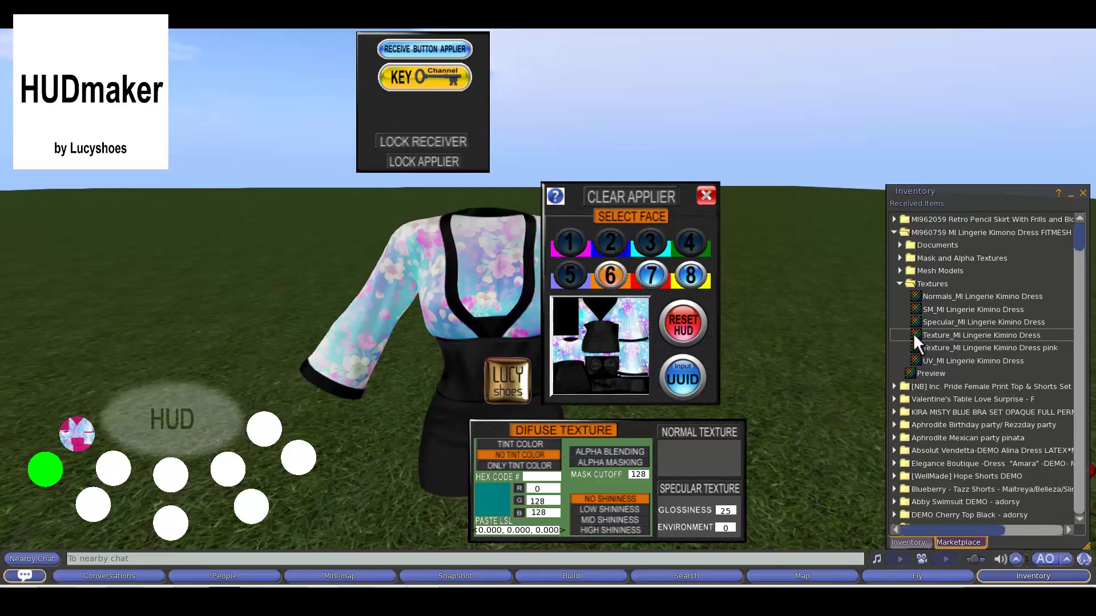
Step: Apply the black-skirted kimono texture to the green HUD button, lock it, then reset and close the applier
{"action": "left_click_drag", "start_coordinate": [914, 336], "coordinate": [225, 402]}
{"action": "left_click_drag", "start_coordinate": [50, 468], "coordinate": [51, 469]}
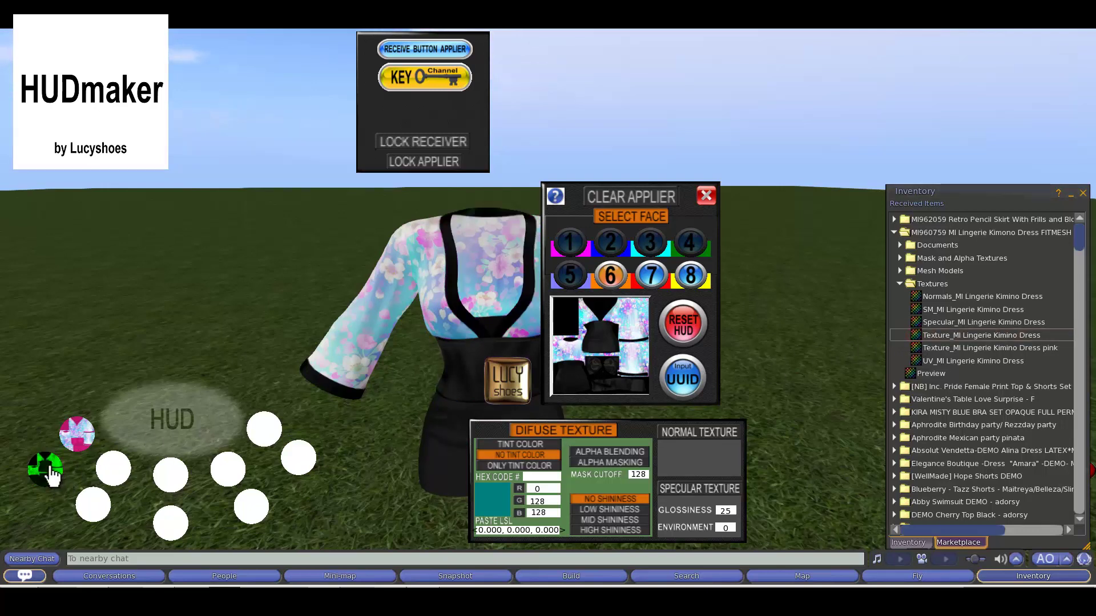
{"action": "left_click", "coordinate": [402, 164]}
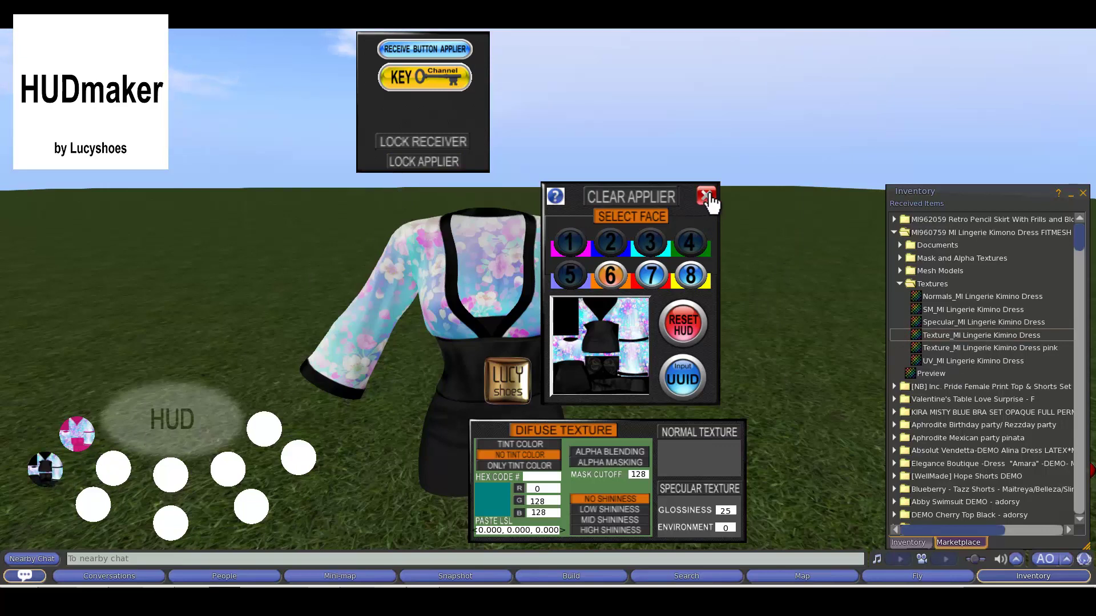
{"action": "left_click", "coordinate": [683, 325]}
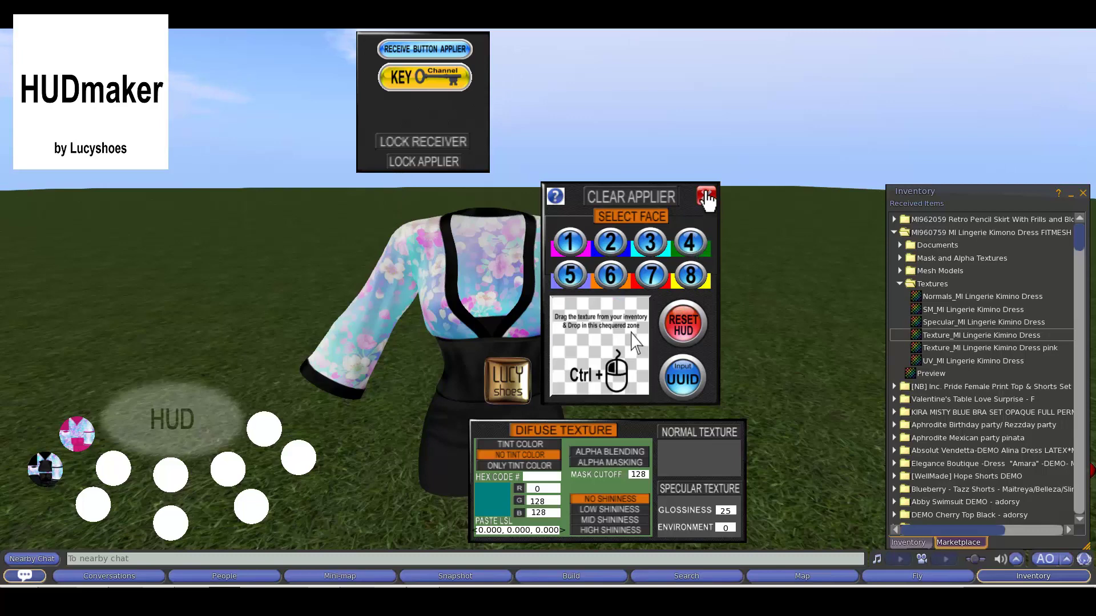
{"action": "left_click", "coordinate": [706, 195]}
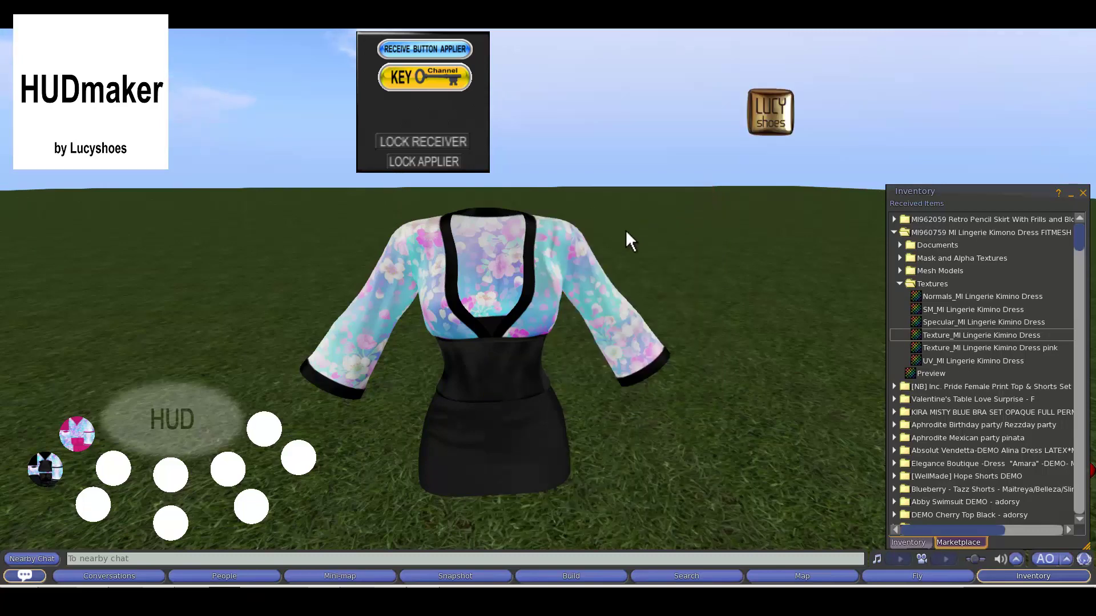
Step: Switch the dress to pink floral and back to black-skirted, orbiting close to view its side and front
{"action": "left_click", "coordinate": [80, 435]}
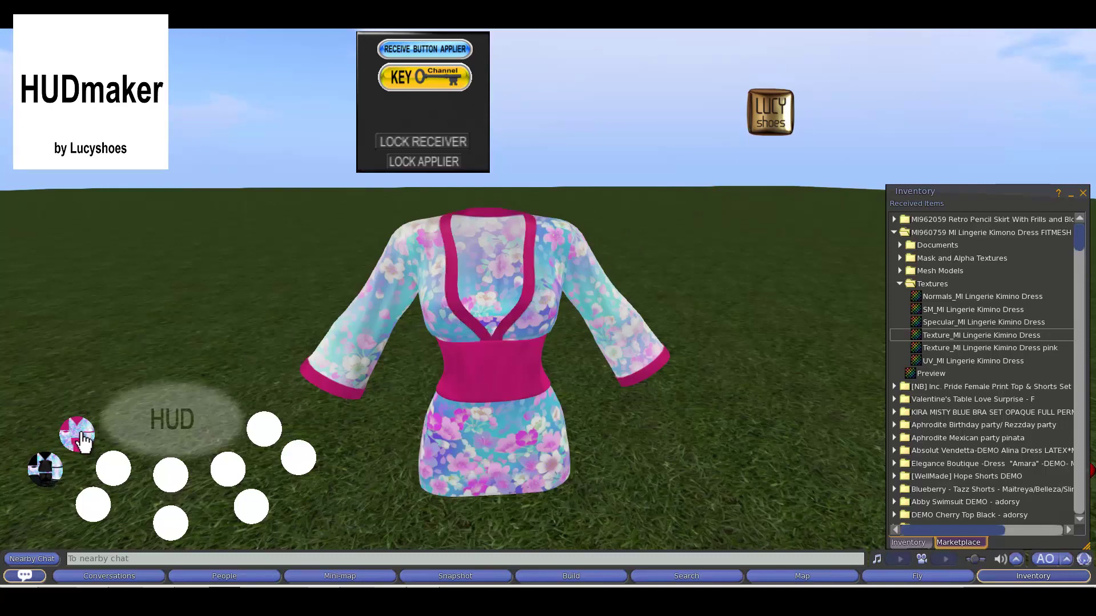
{"action": "left_click", "coordinate": [48, 467]}
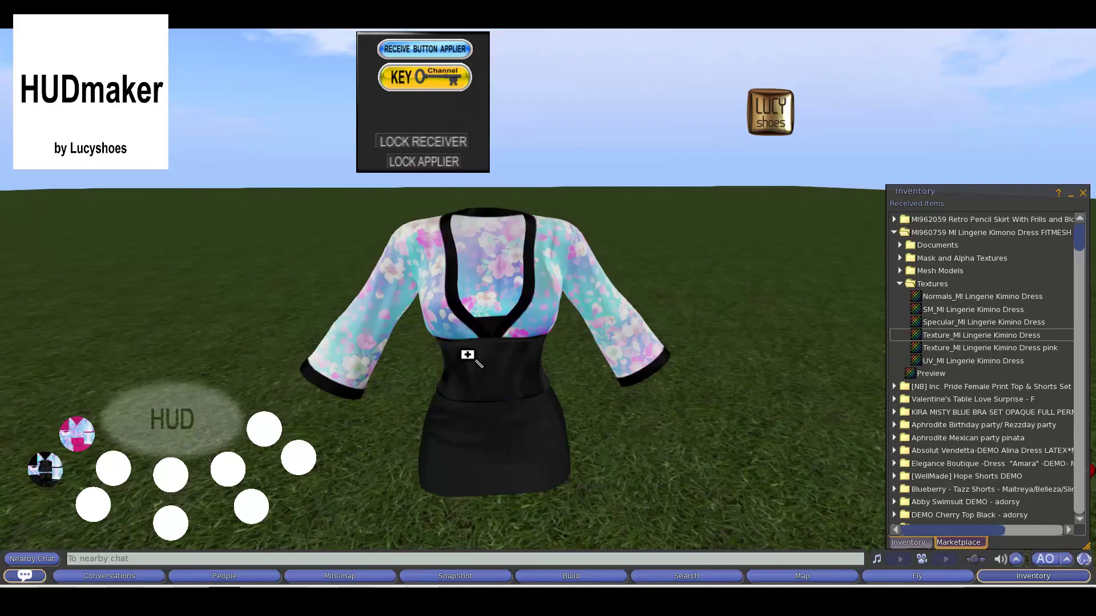
{"action": "left_click_drag", "start_coordinate": [472, 358], "coordinate": [549, 306], "text": "alt"}
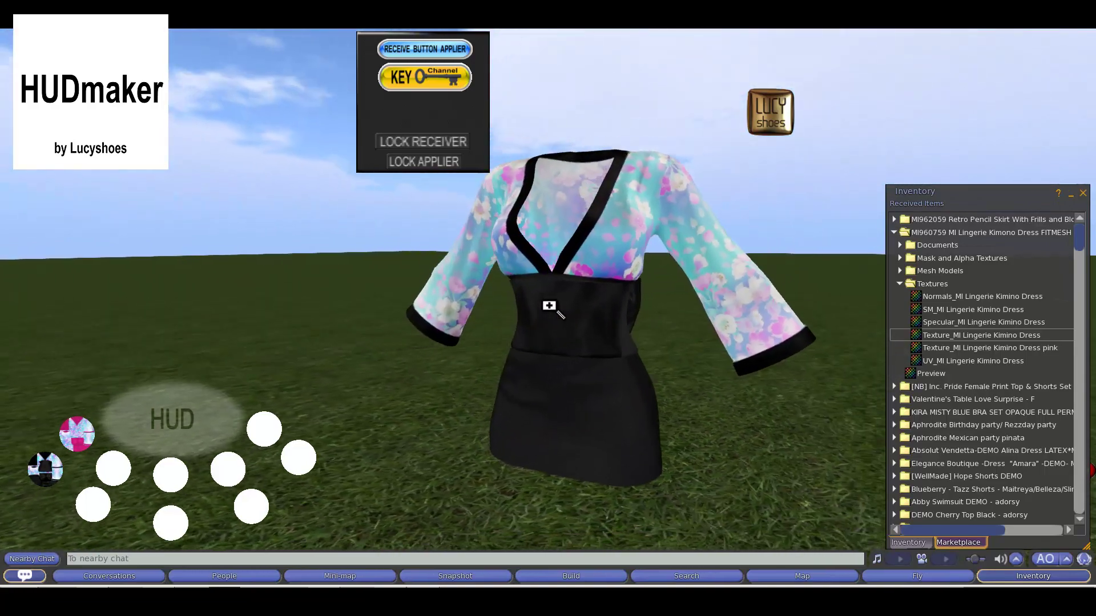
{"action": "mouse_move", "coordinate": [549, 306]}
{"action": "left_mouse_down", "text": "alt"}
{"action": "mouse_move", "coordinate": [599, 301]}
{"action": "mouse_move", "coordinate": [553, 306]}
{"action": "mouse_move", "coordinate": [526, 289]}
{"action": "mouse_move", "coordinate": [549, 306]}
{"action": "left_mouse_up", "text": "alt"}
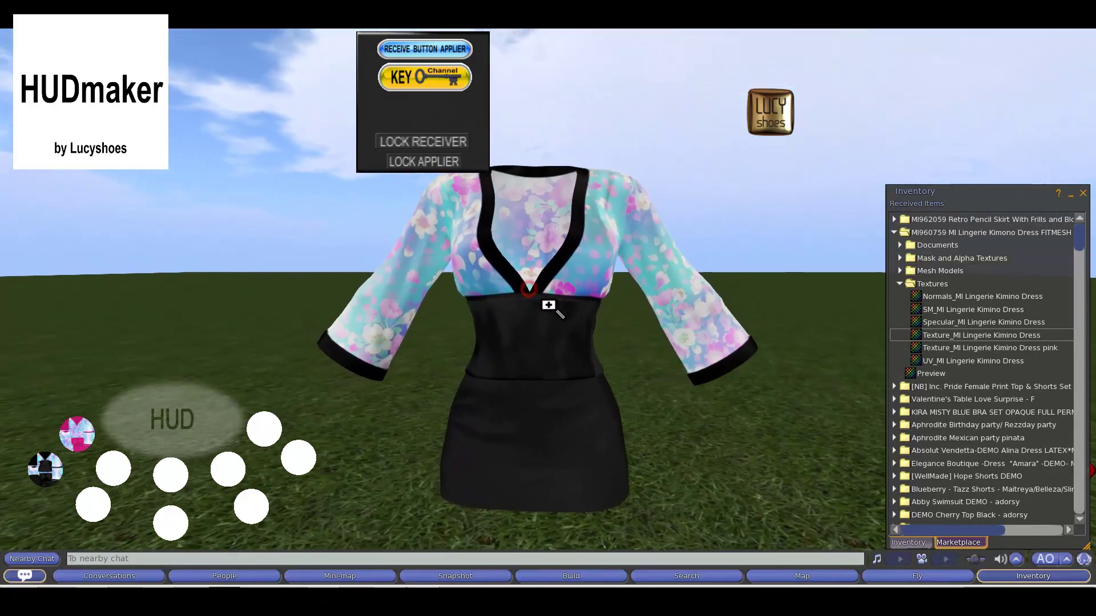